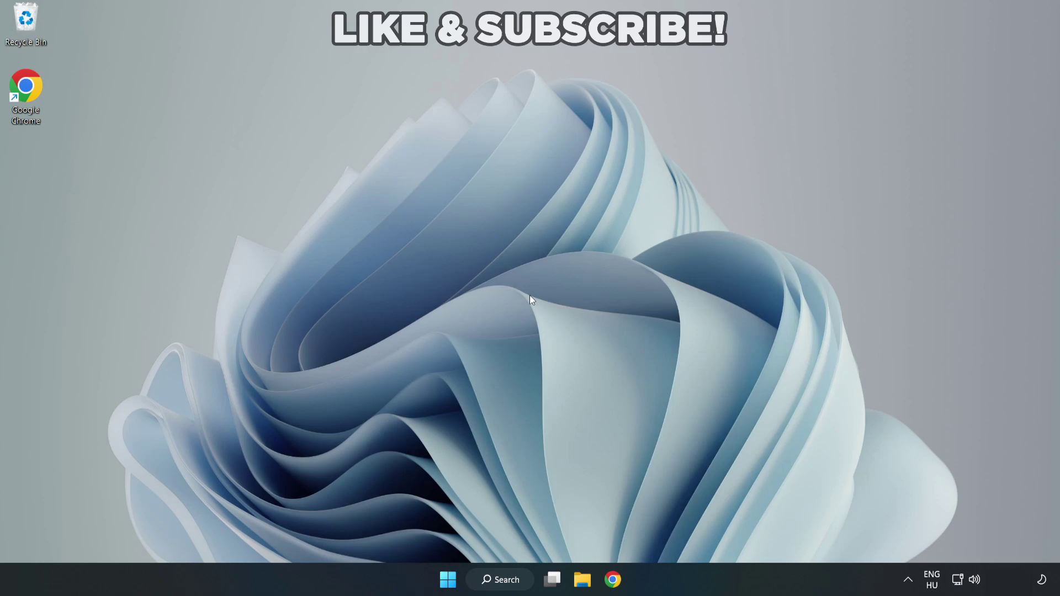
Step: Search Windows for 'device manager' and launch the Device Manager best match
click(507, 585)
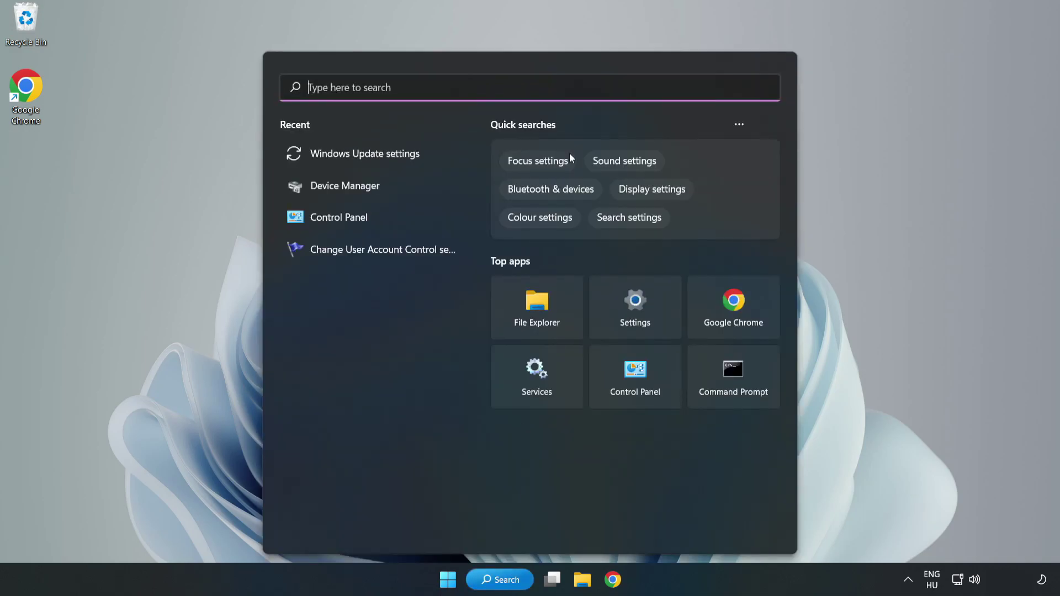
text(device m)
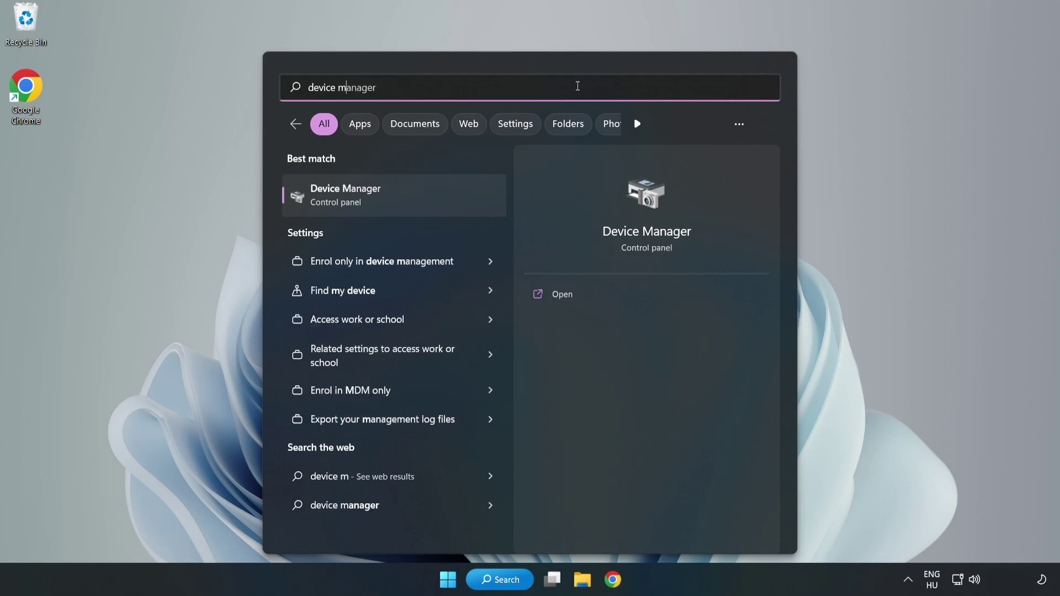
text(anager)
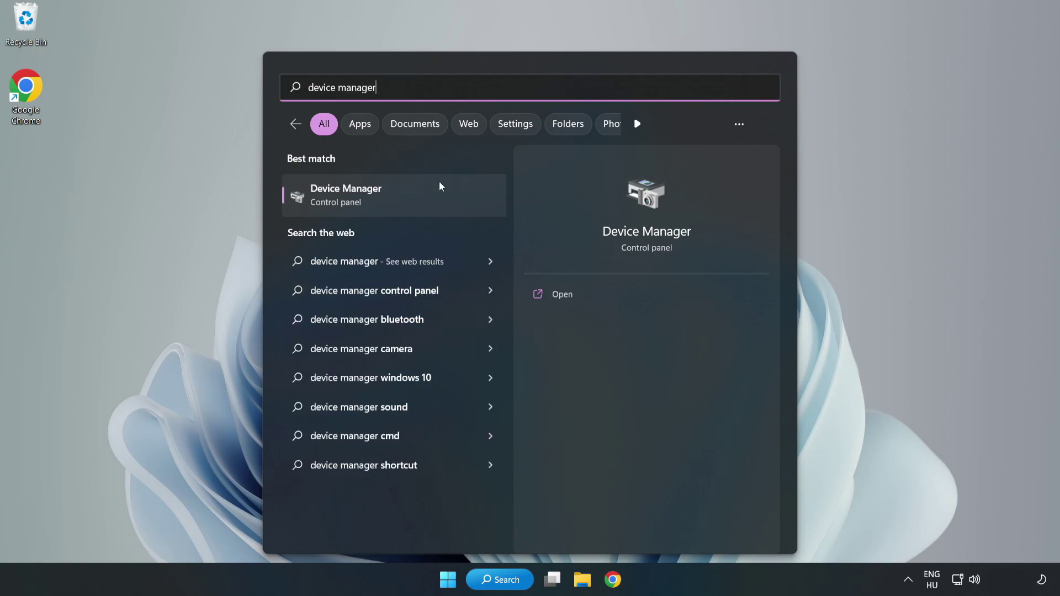
click(395, 206)
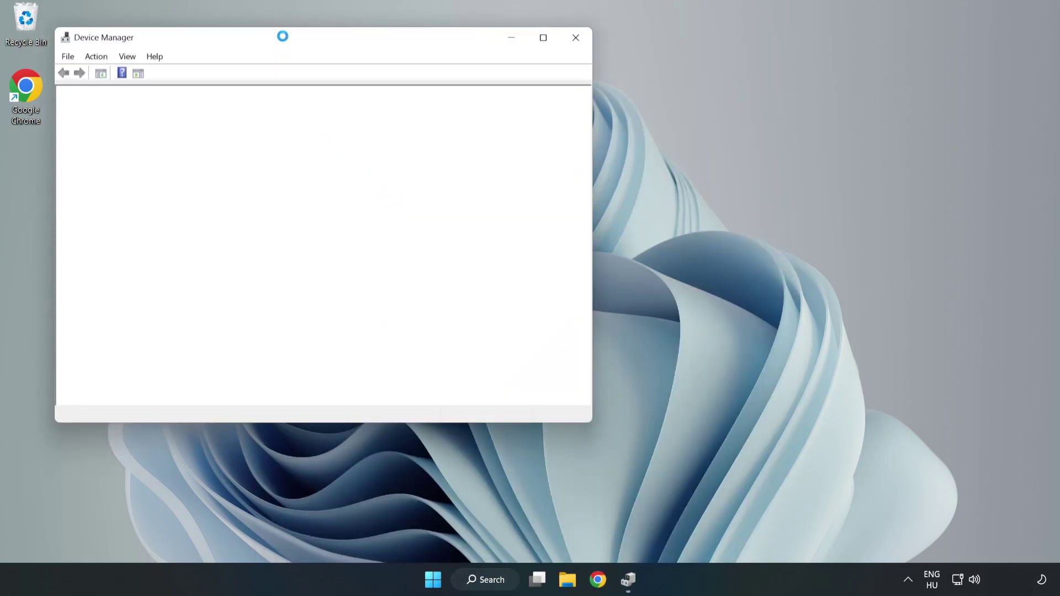
Step: Center the Device Manager window, expand Display adapters and select VMware SVGA 3D
drag(284, 37, 474, 95)
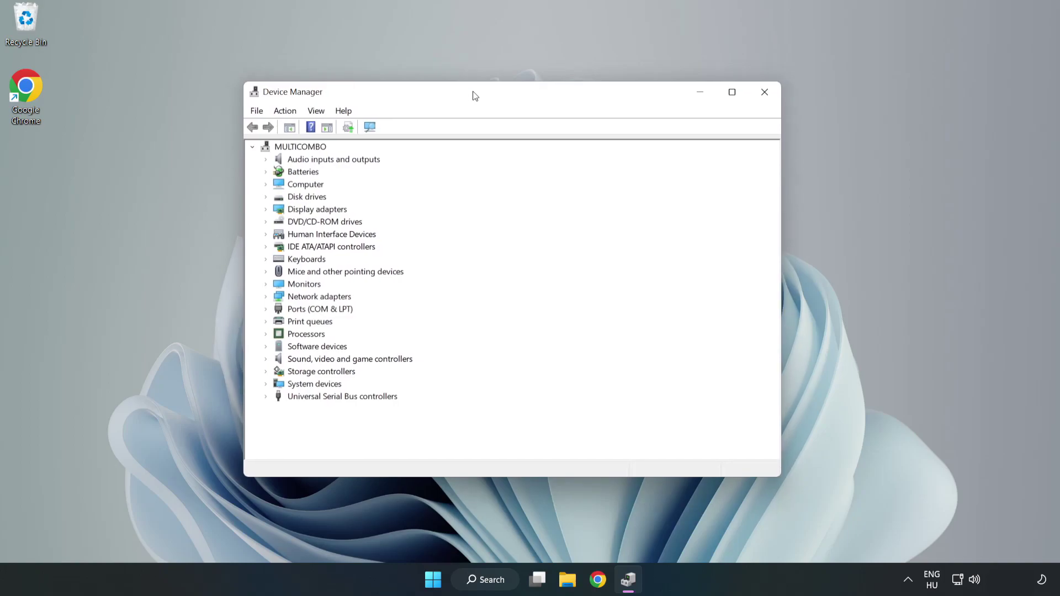
click(283, 210)
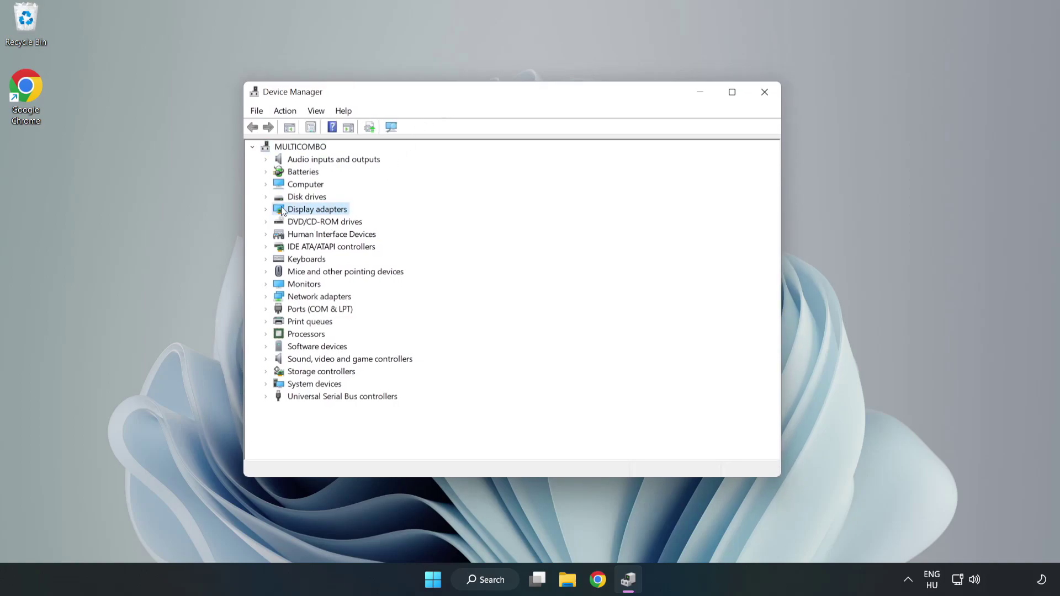
click(266, 210)
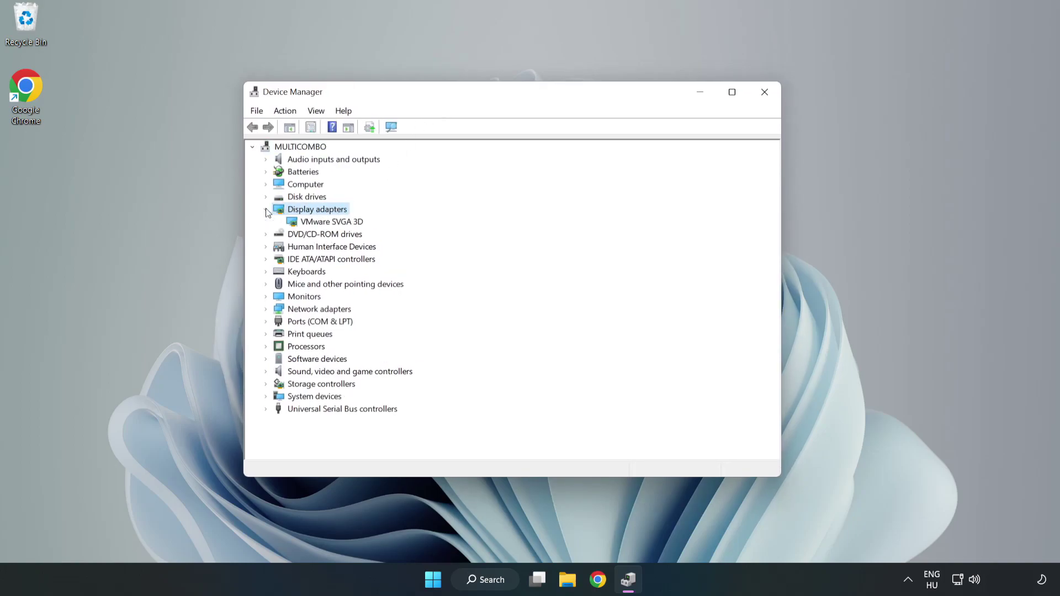
click(297, 226)
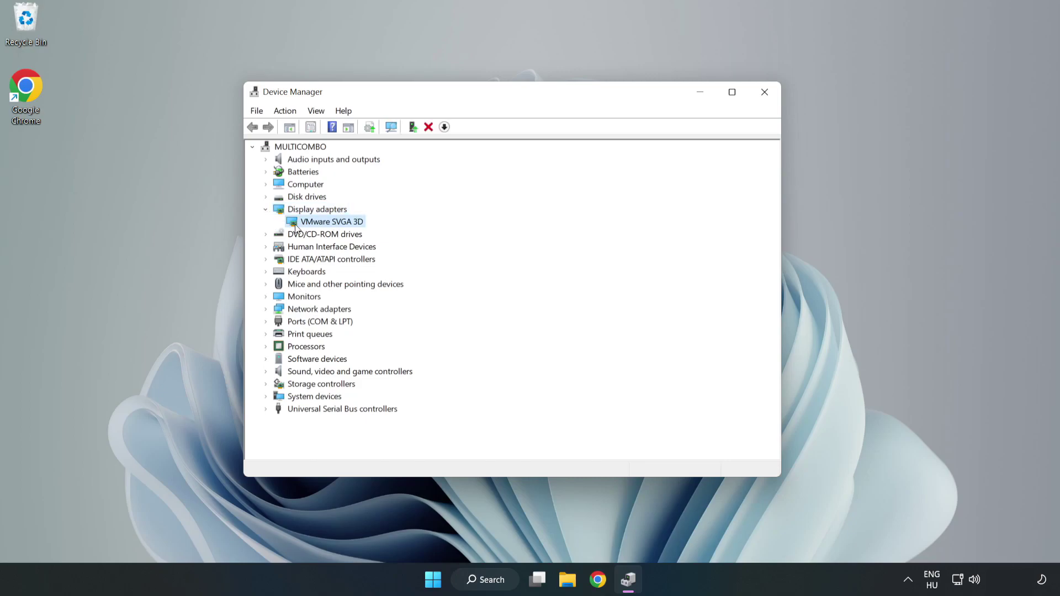
Step: Search automatically for a newer VMware SVGA 3D driver, dismiss the result, and close Device Manager
right_click(331, 227)
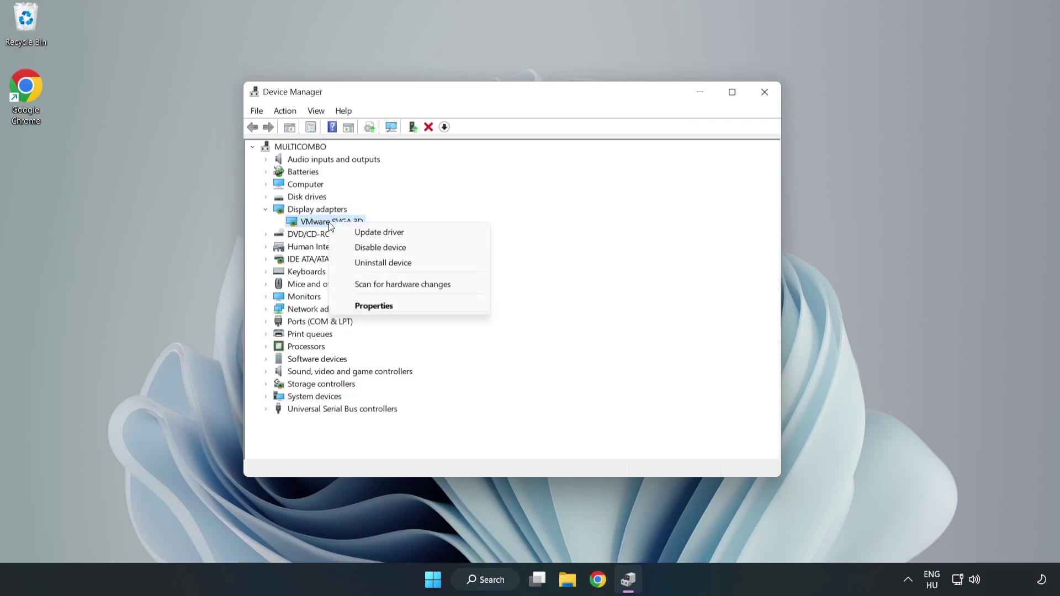
click(413, 238)
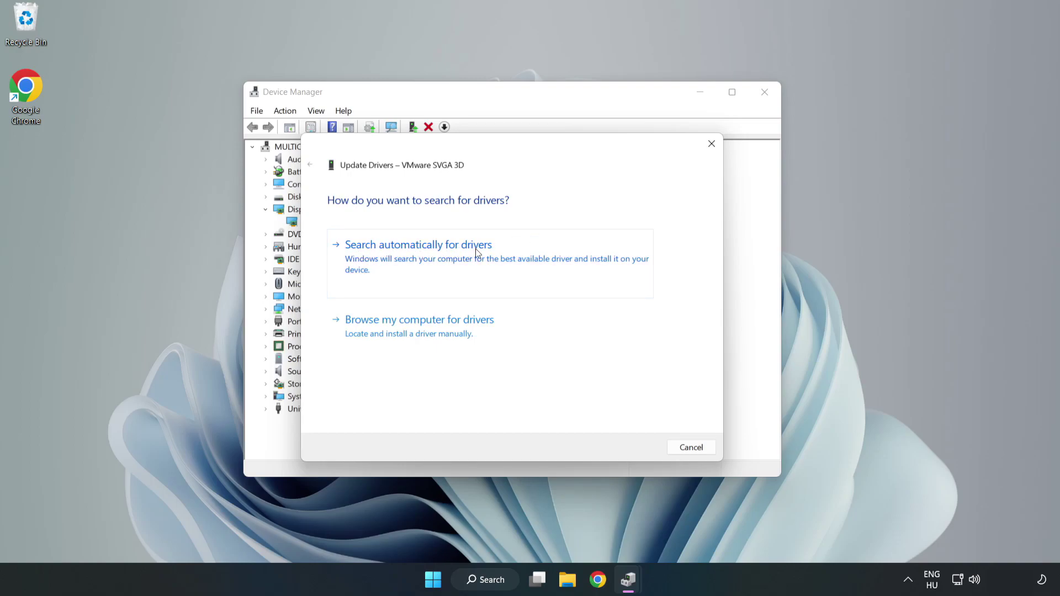
click(422, 255)
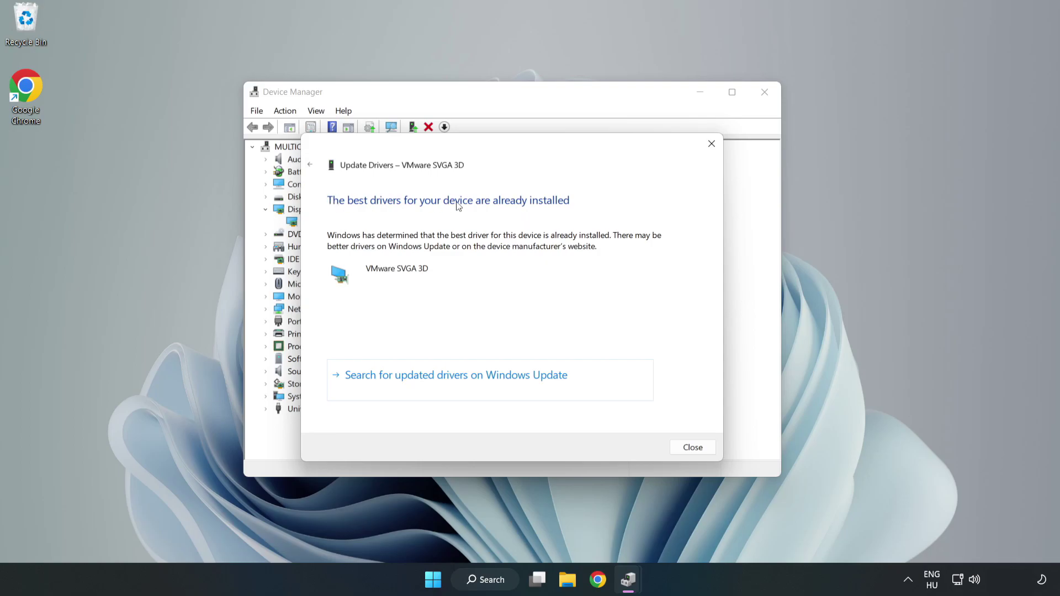
click(693, 448)
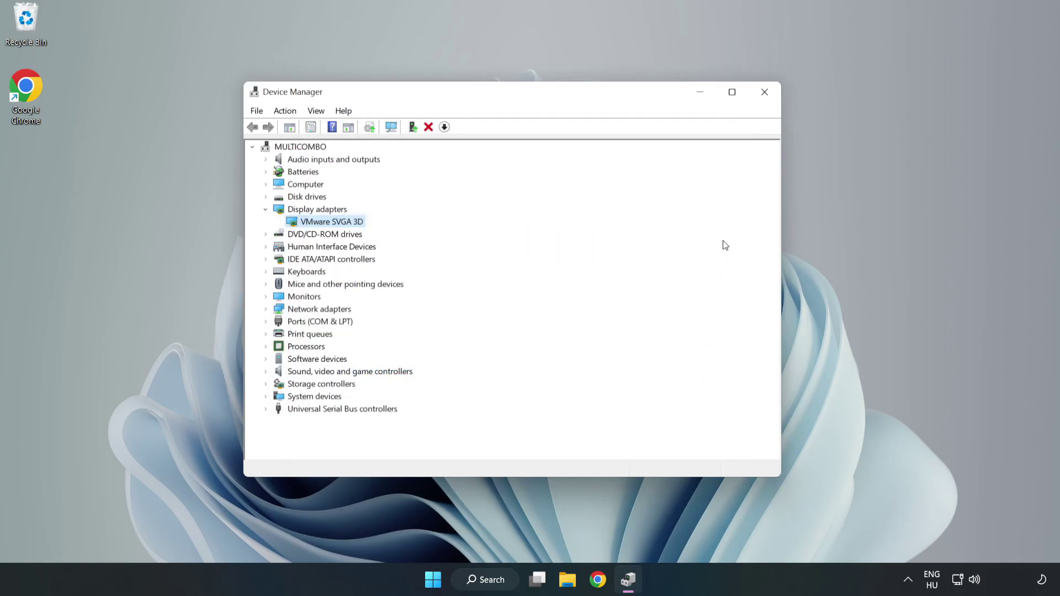
click(765, 94)
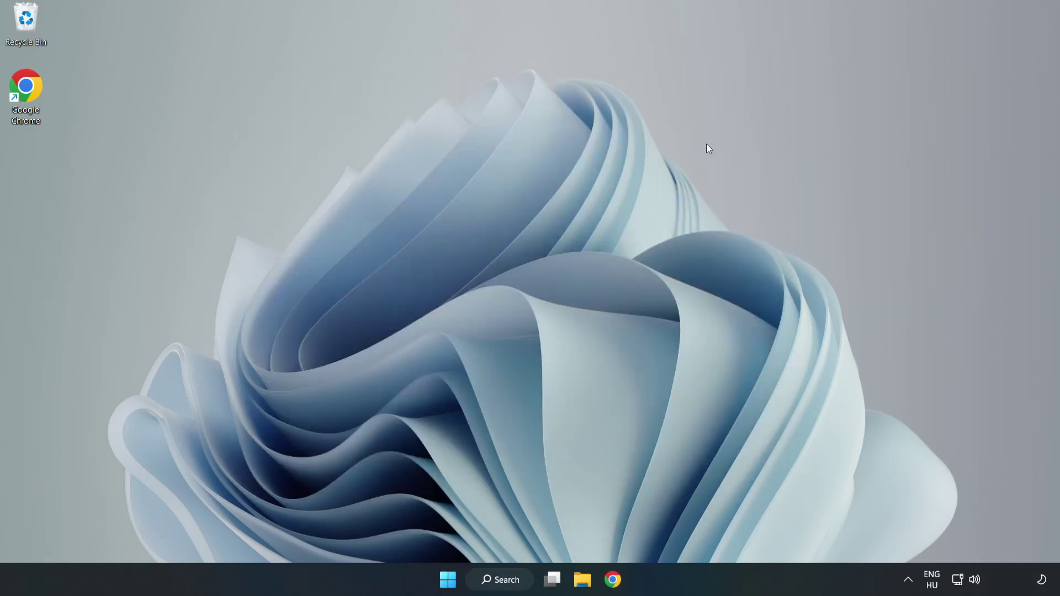
Step: Open Windows Update settings via a search for 'updates', maximize it, and check for updates
click(504, 580)
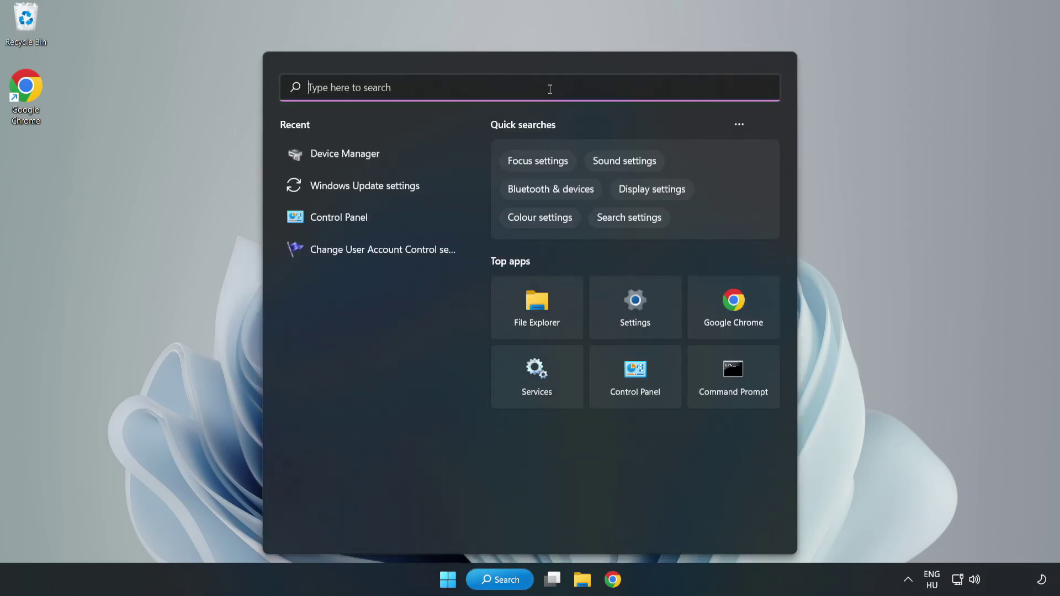
text(updates)
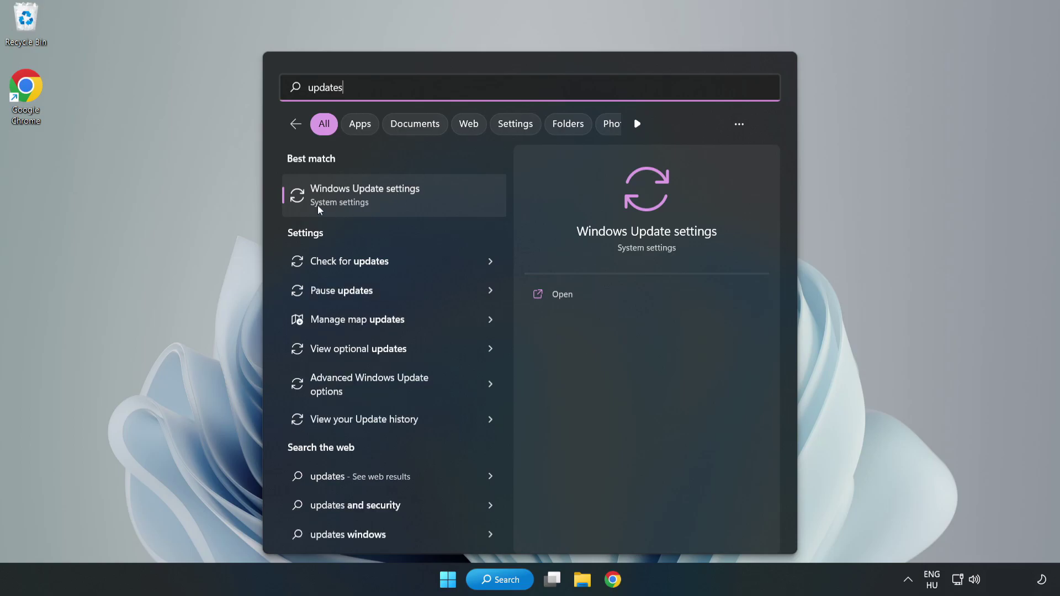
click(378, 201)
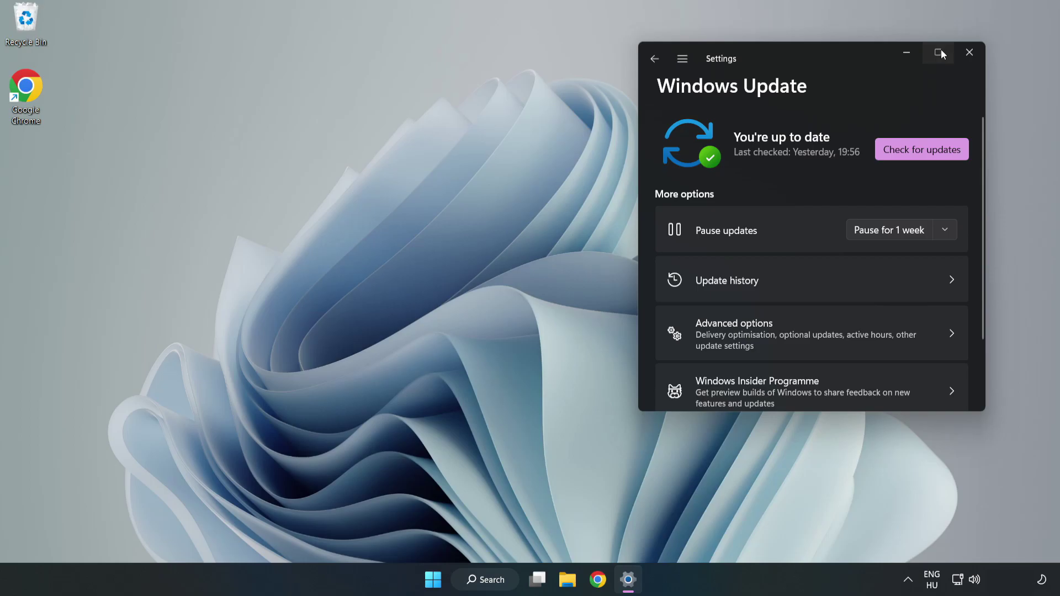
click(942, 49)
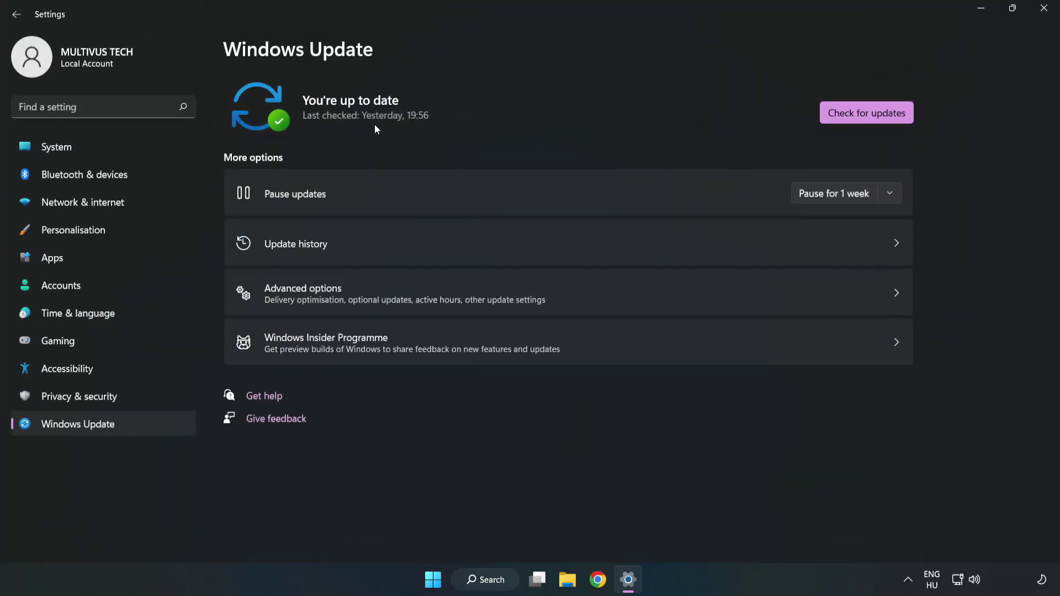
click(870, 115)
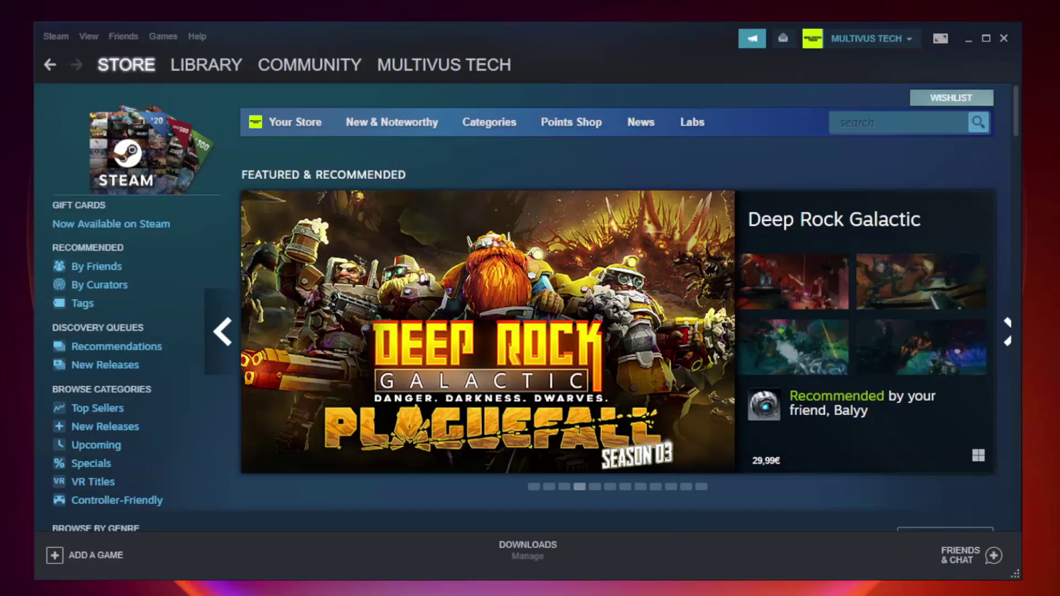
Step: Verify the integrity of Unturned's game files from its Steam Properties, Local Files section
mouse_move(231, 68)
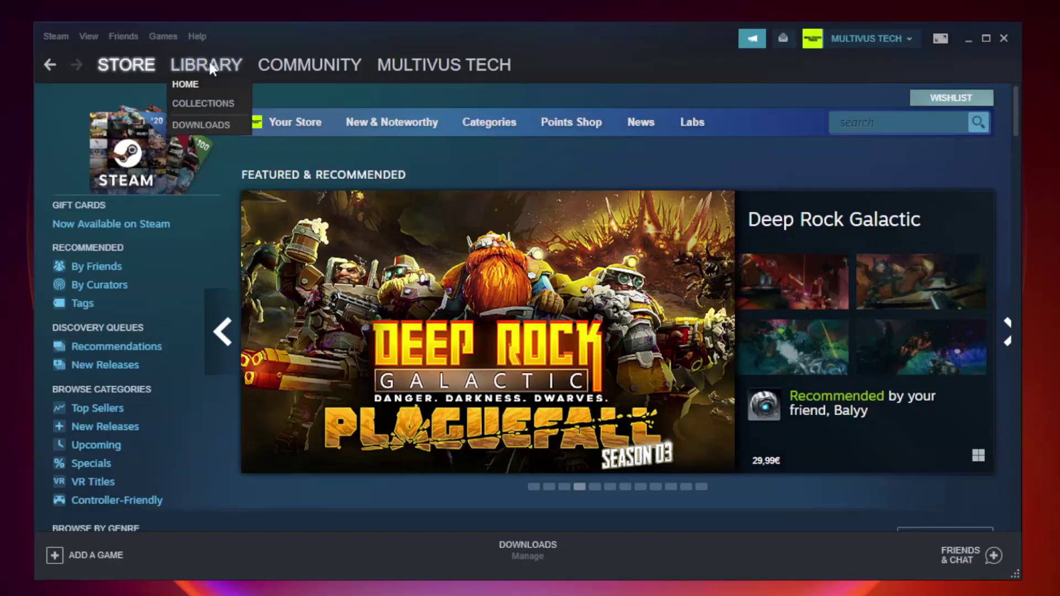
click(214, 71)
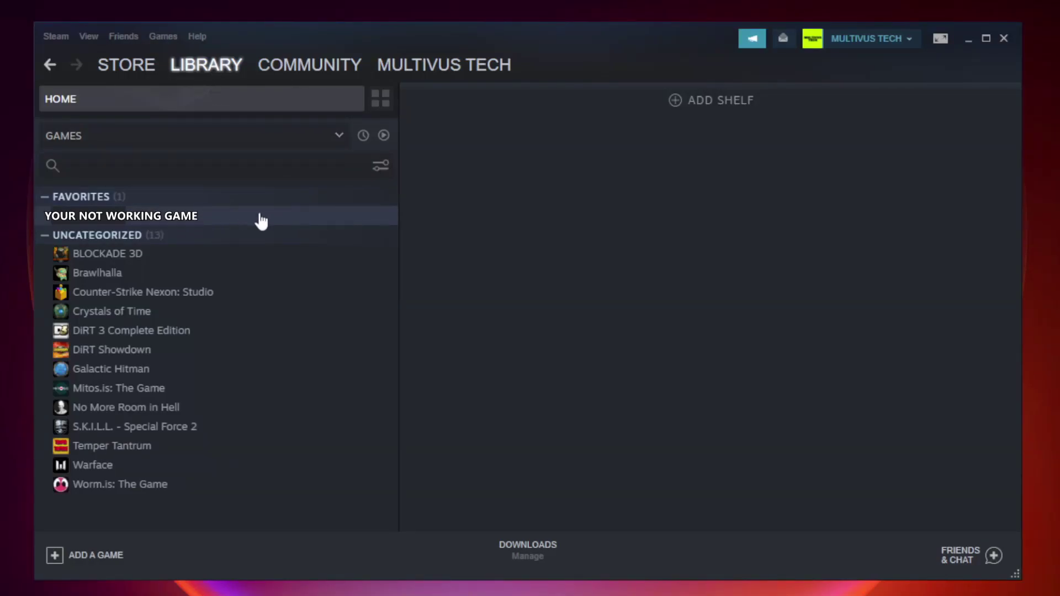
right_click(230, 221)
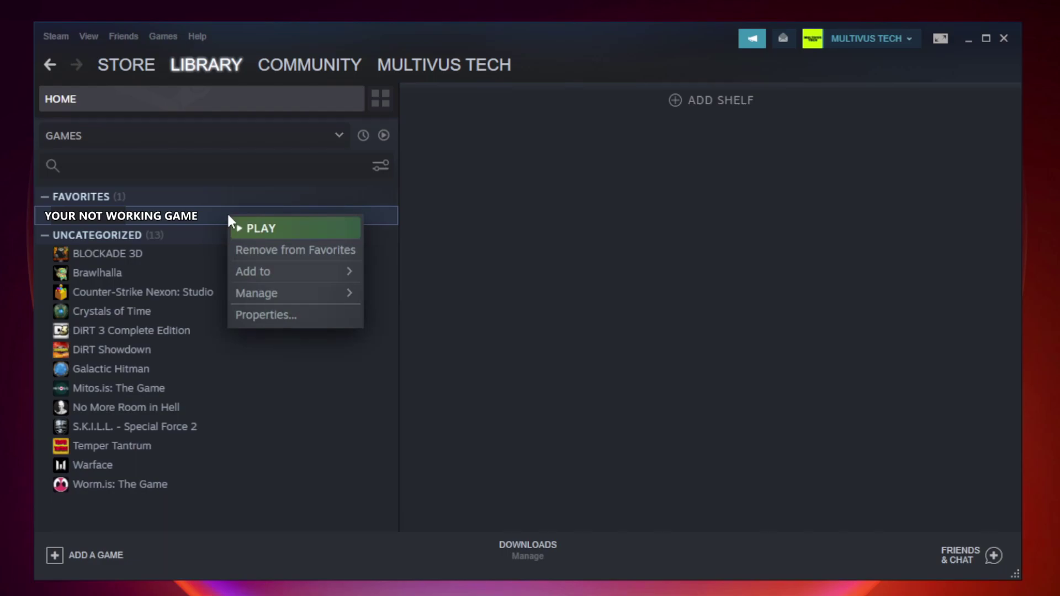
click(293, 318)
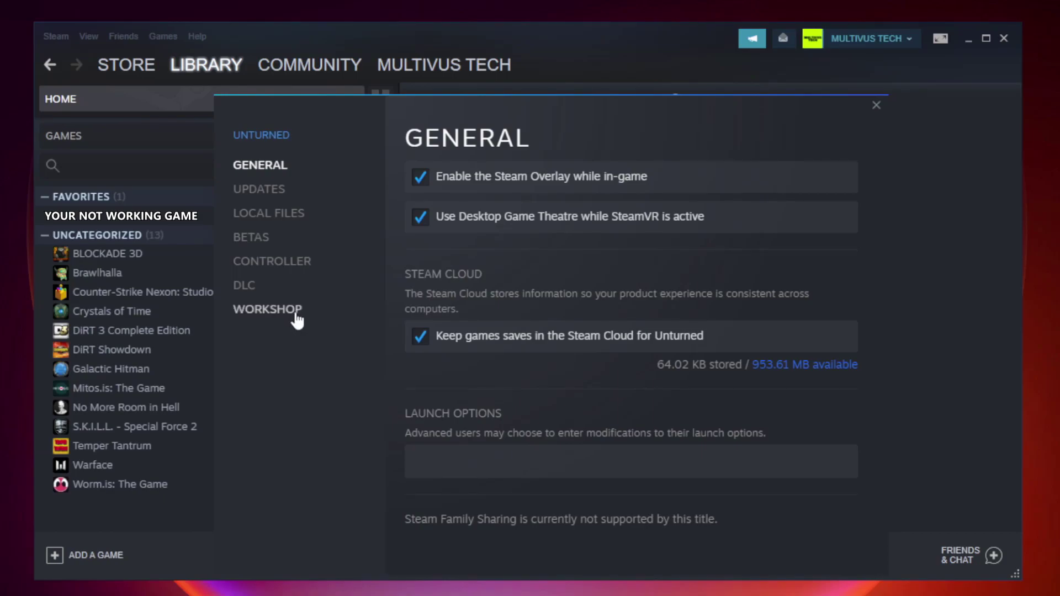
click(282, 221)
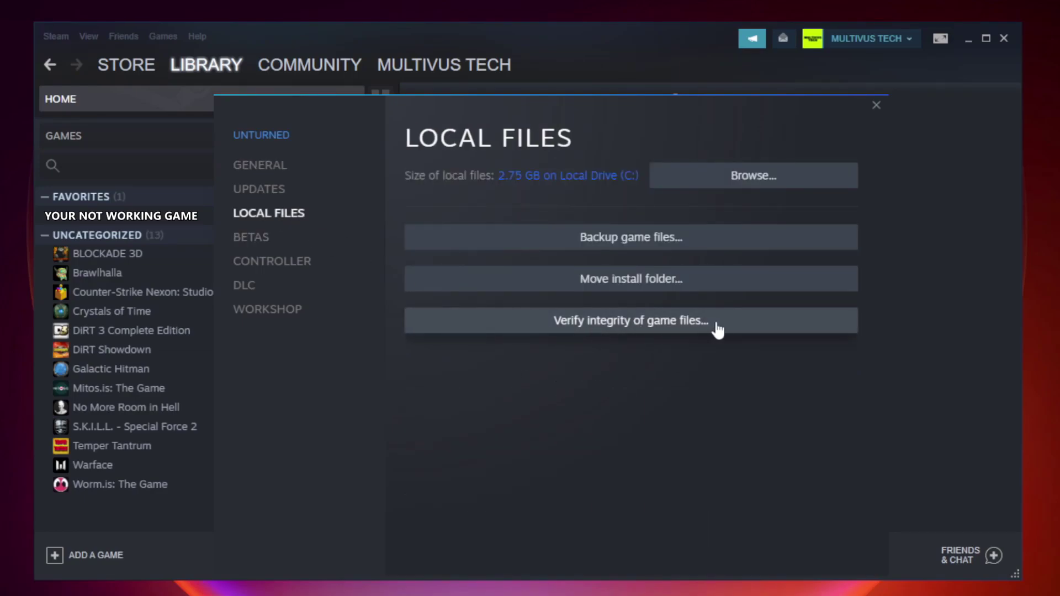
click(643, 330)
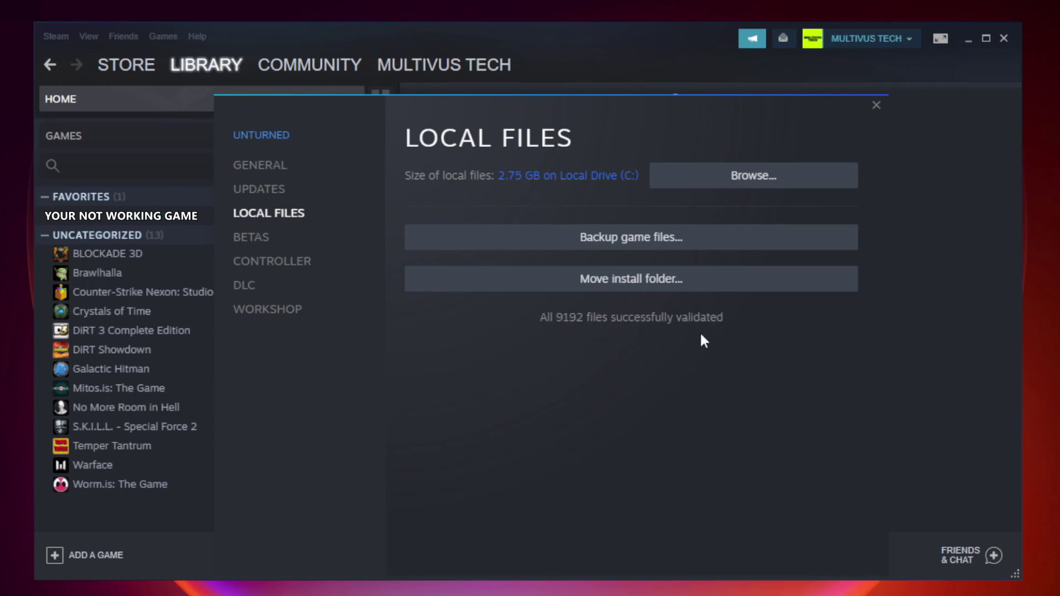
Step: Open the Properties of the YOUR NOT WORKING GAME shortcut in the game's Steam install folder
click(757, 187)
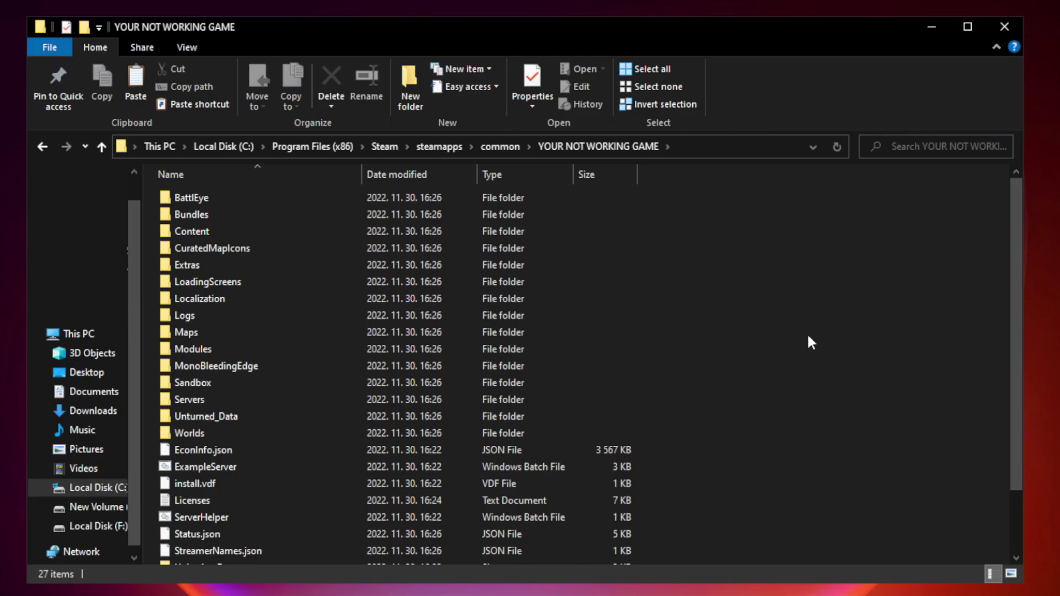
drag(1017, 290, 1019, 387)
click(422, 555)
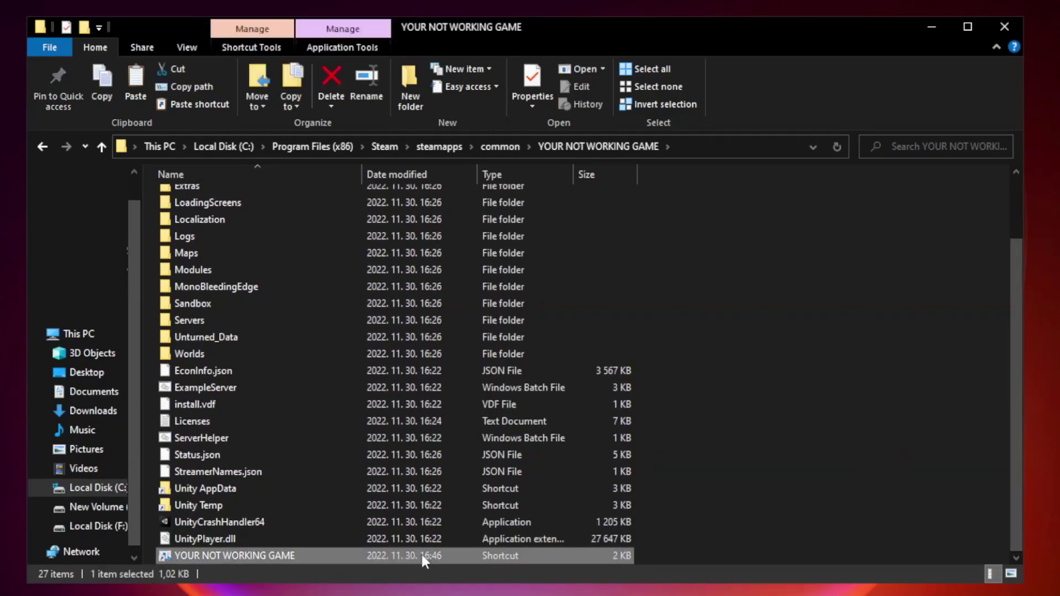
right_click(360, 557)
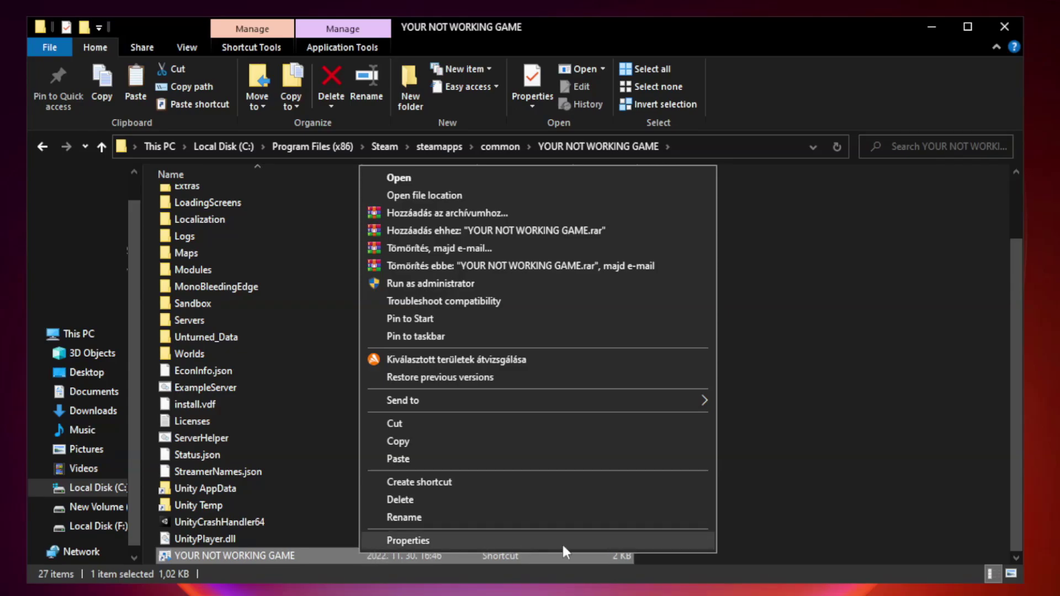
click(534, 542)
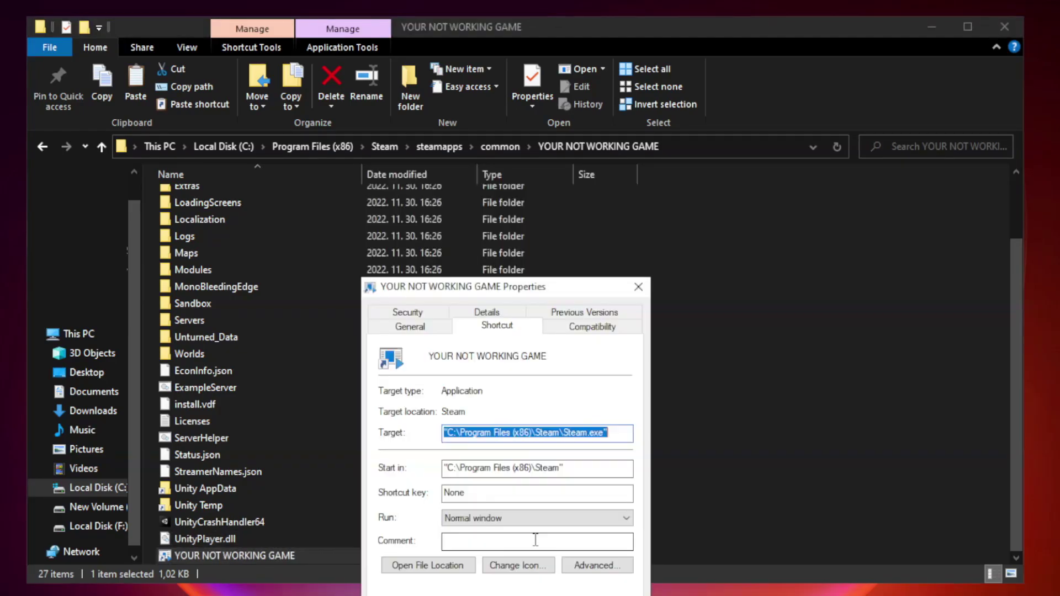
drag(526, 292, 529, 126)
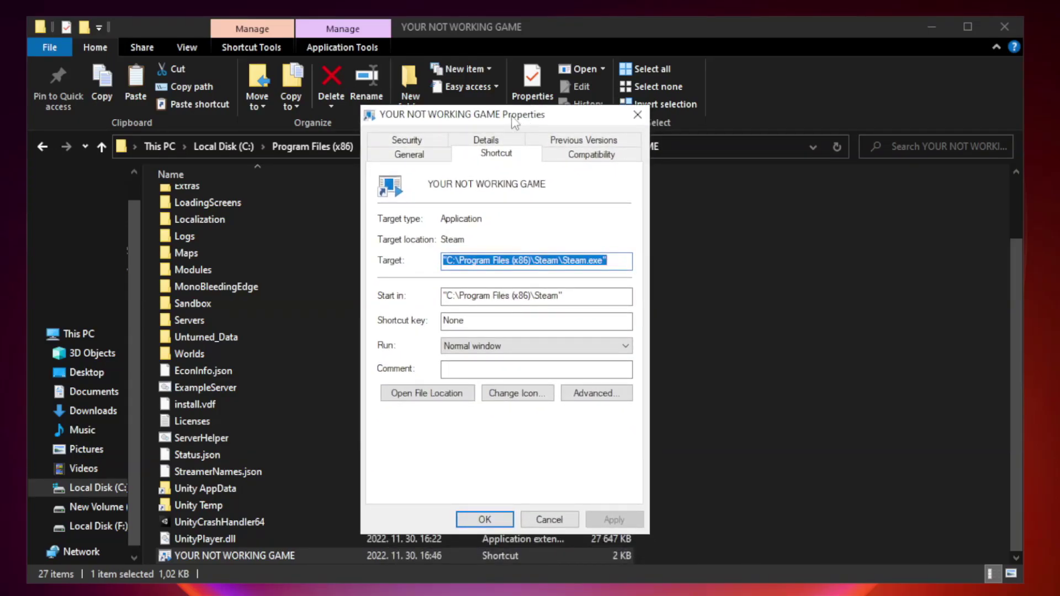
Step: Set the shortcut to Windows 8 compatibility mode, disable fullscreen optimizations, and run as administrator
click(590, 158)
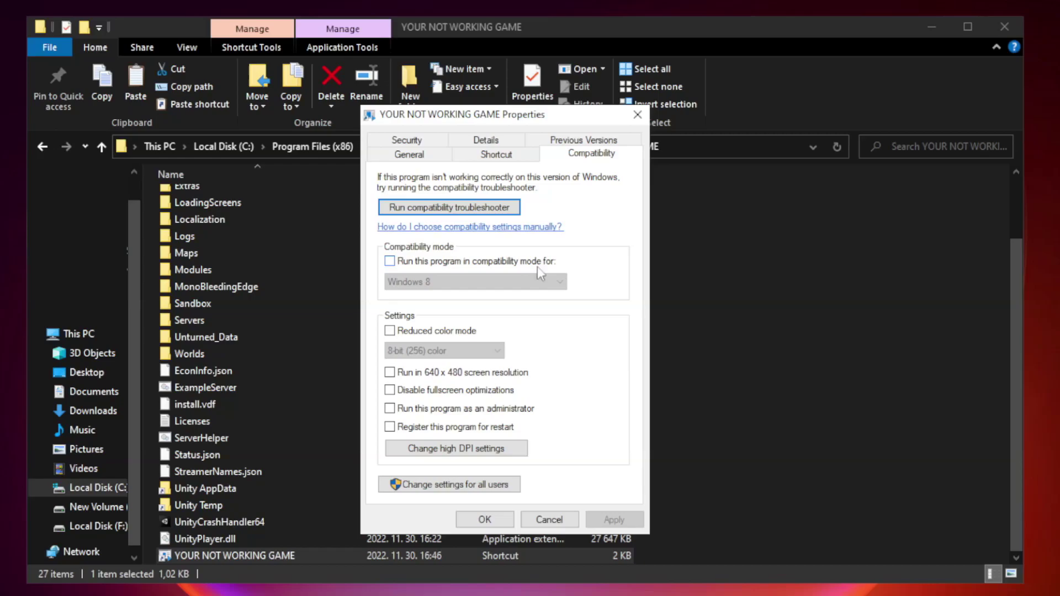
click(421, 262)
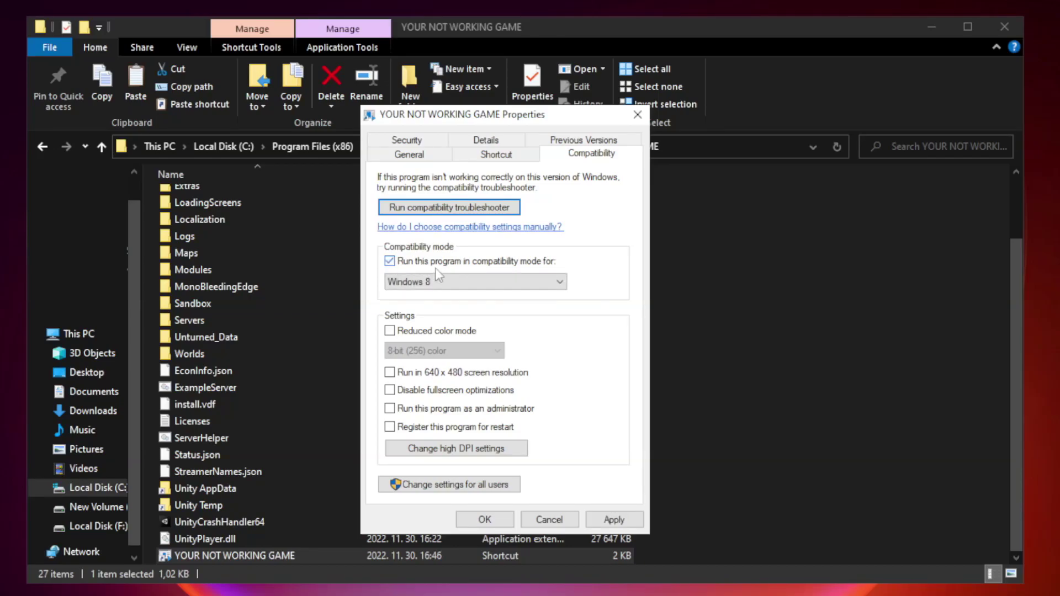
click(466, 281)
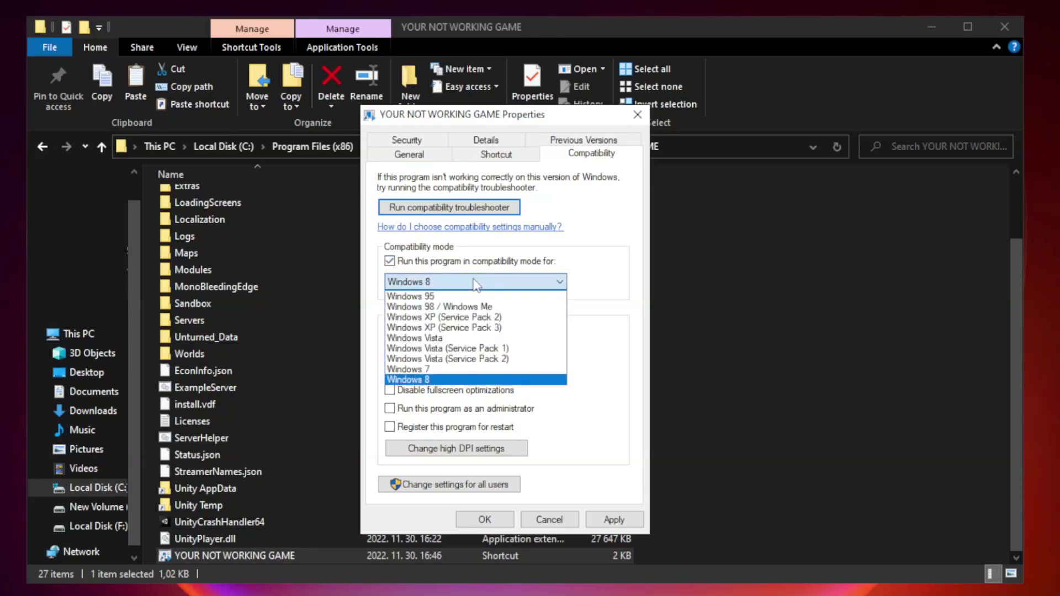
click(448, 381)
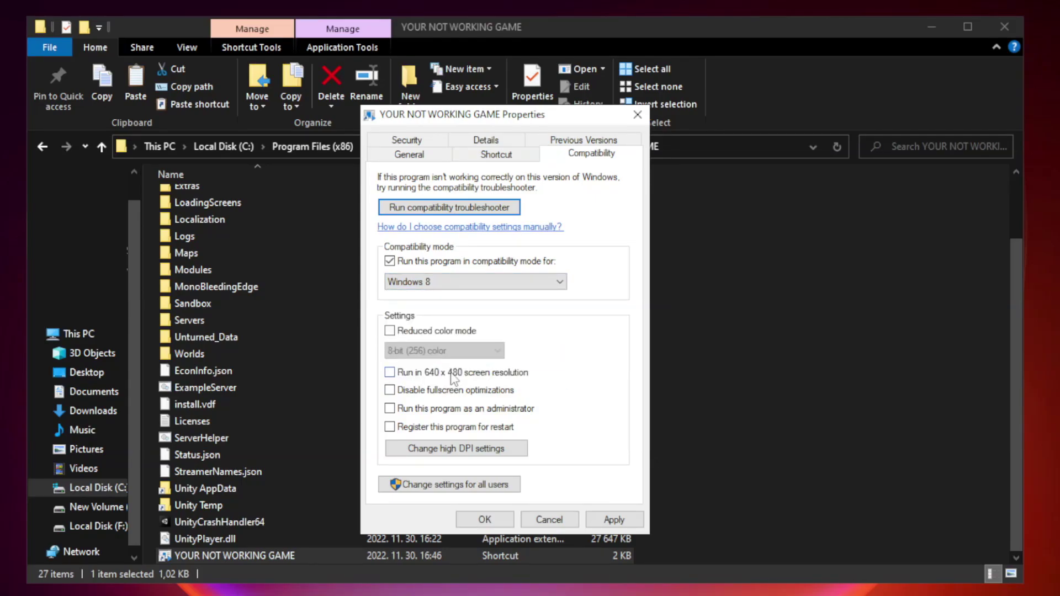
click(415, 394)
click(417, 413)
click(616, 520)
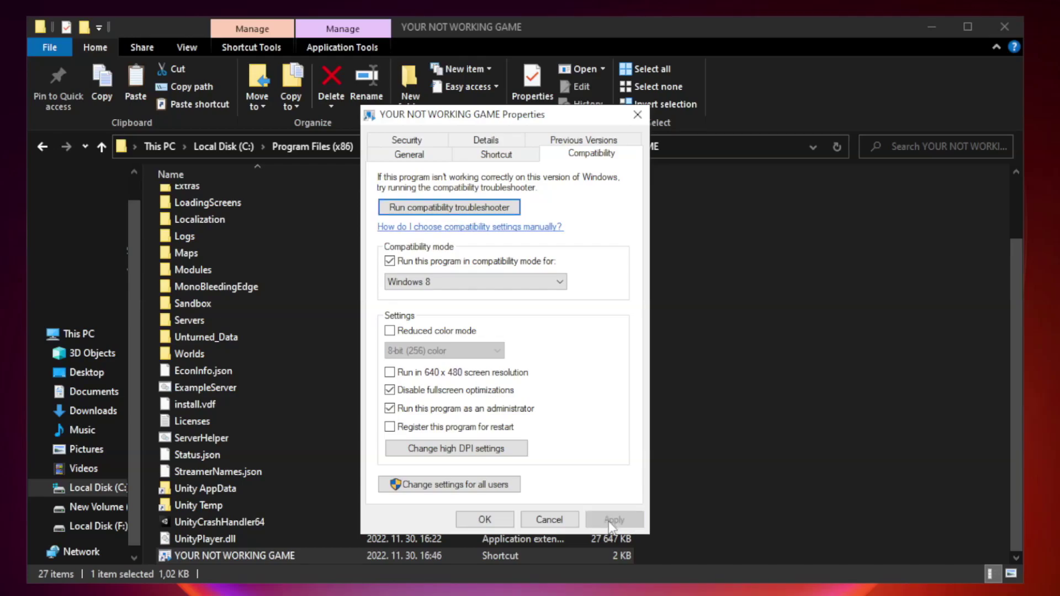
click(484, 521)
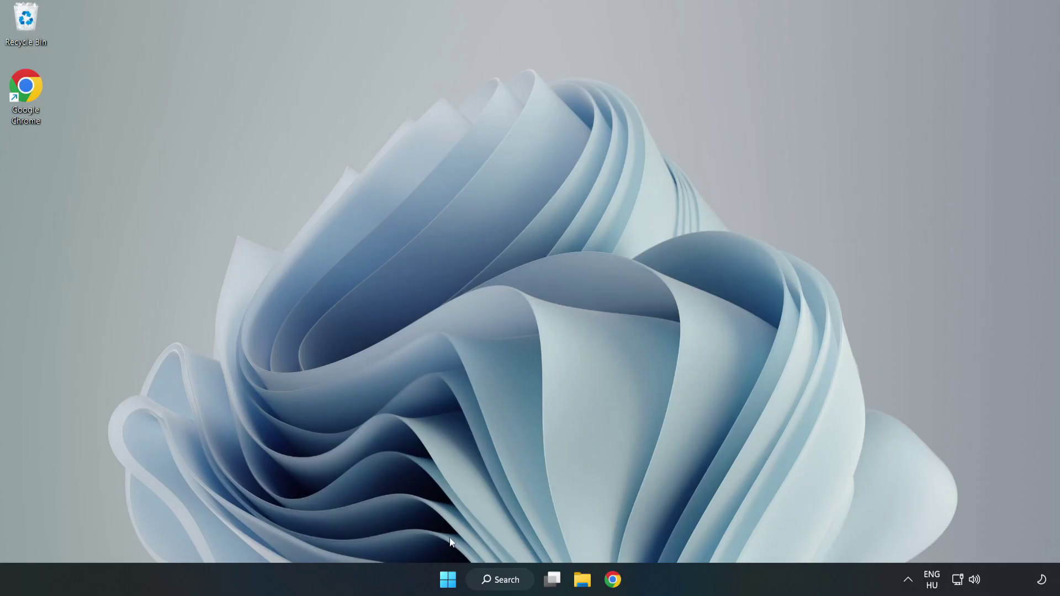
Step: Launch Task Manager from the Start button's power-user menu
right_click(450, 583)
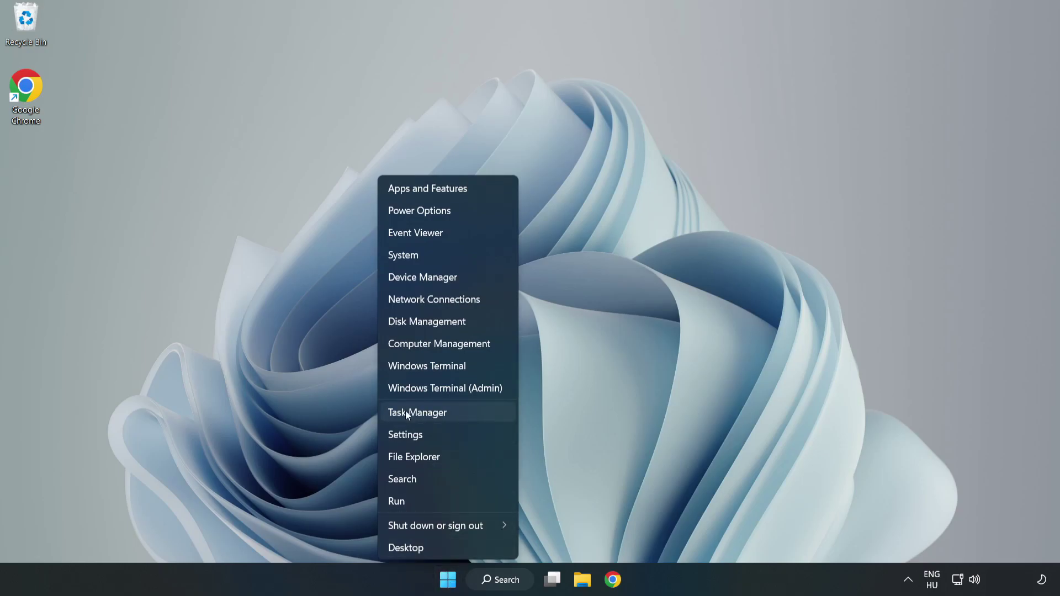
click(446, 413)
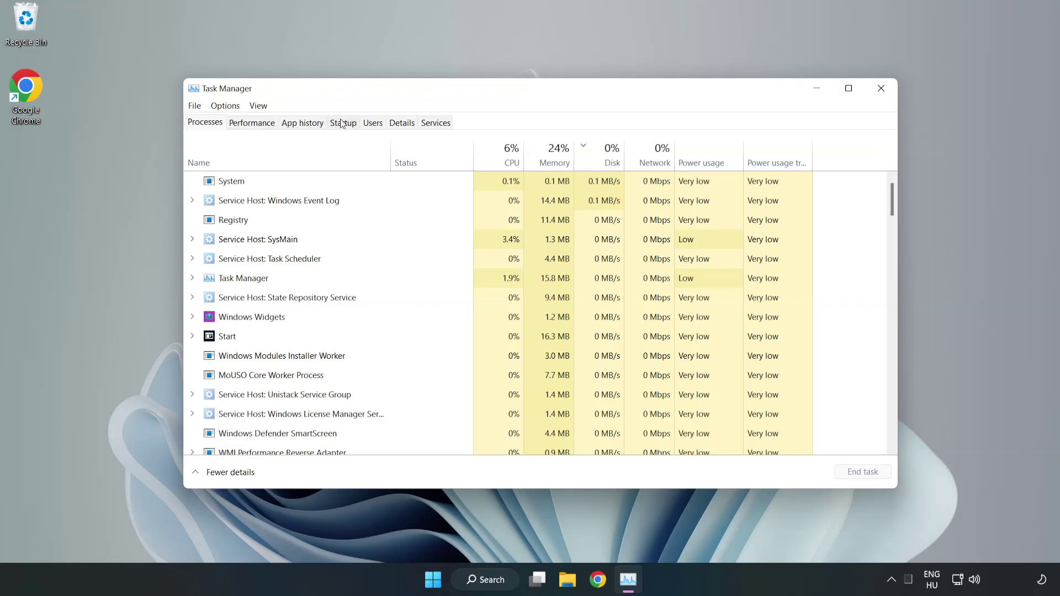
Step: Disable Cortana, Microsoft Edge, Microsoft Teams and Phone Link as startup apps, then close Task Manager
click(345, 126)
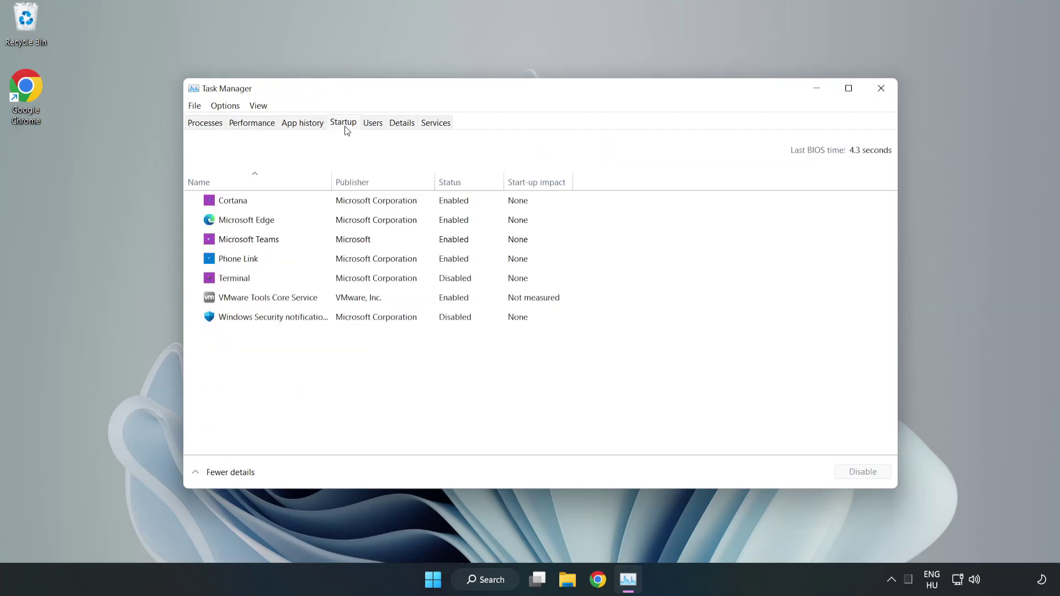
click(366, 208)
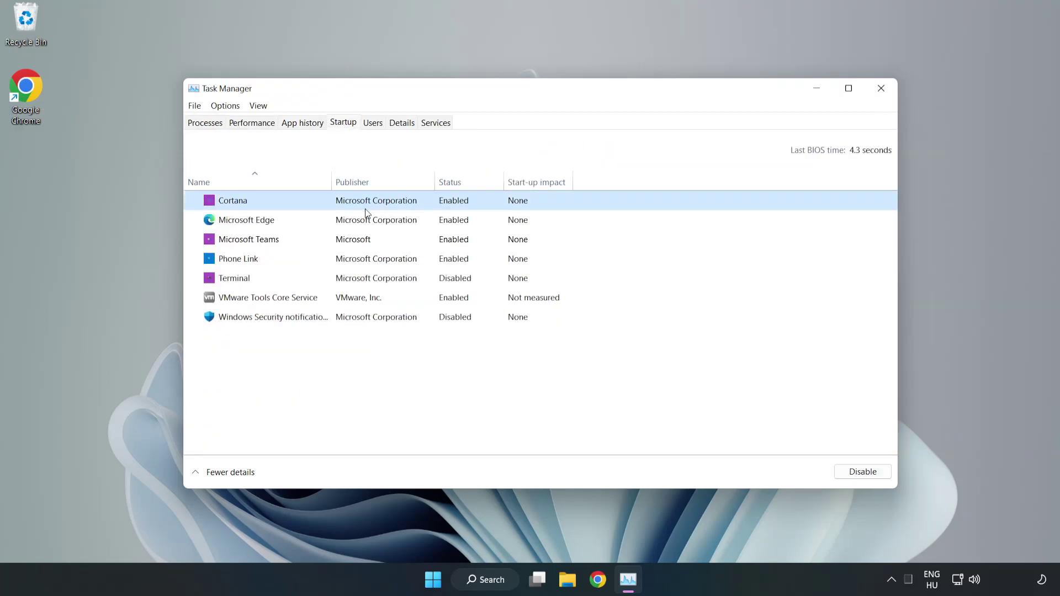
click(858, 473)
click(461, 220)
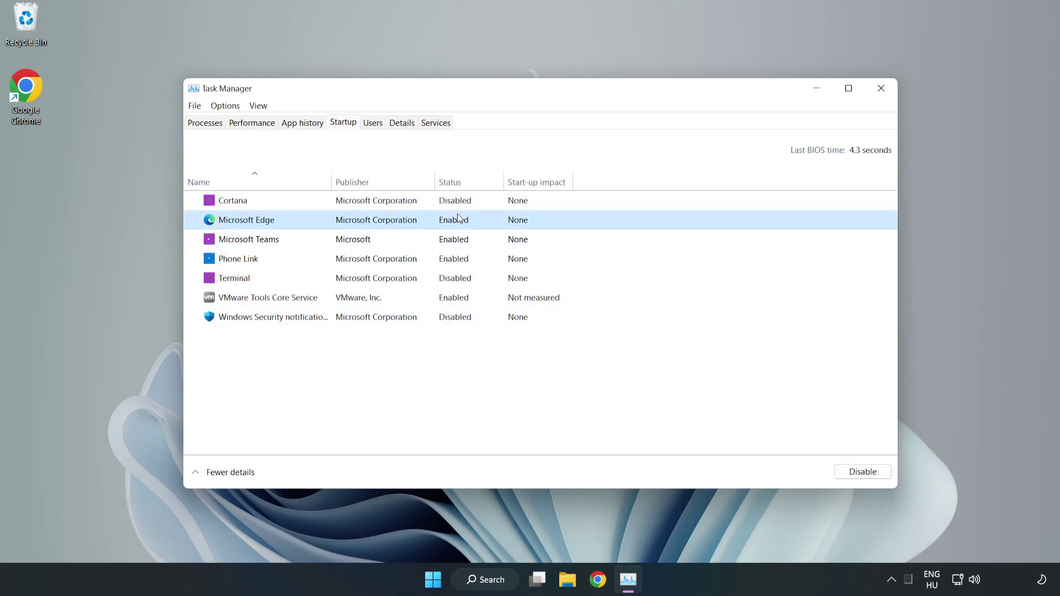
click(848, 469)
click(386, 240)
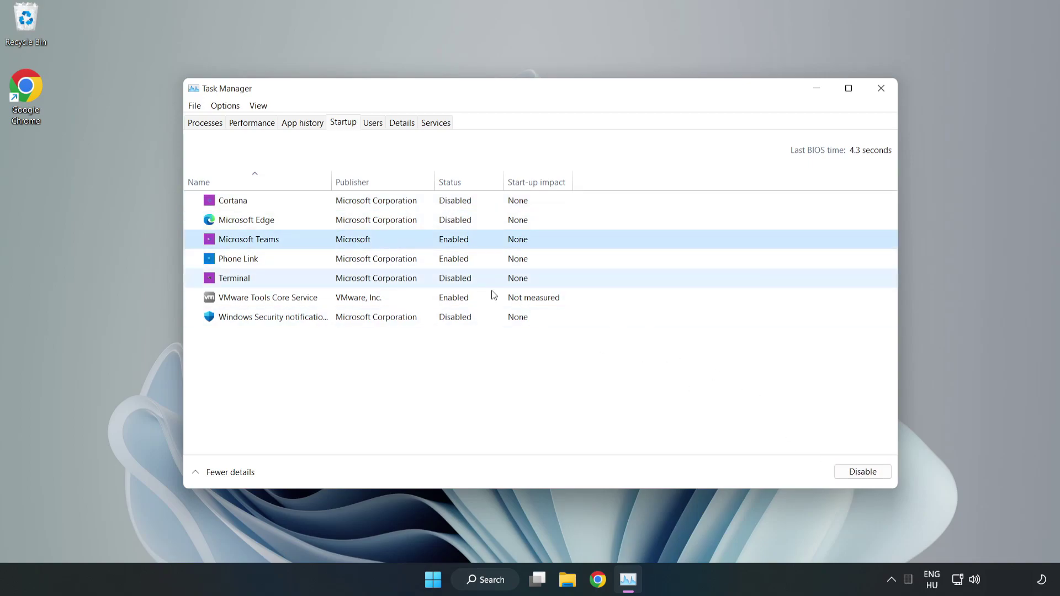
click(857, 472)
click(353, 260)
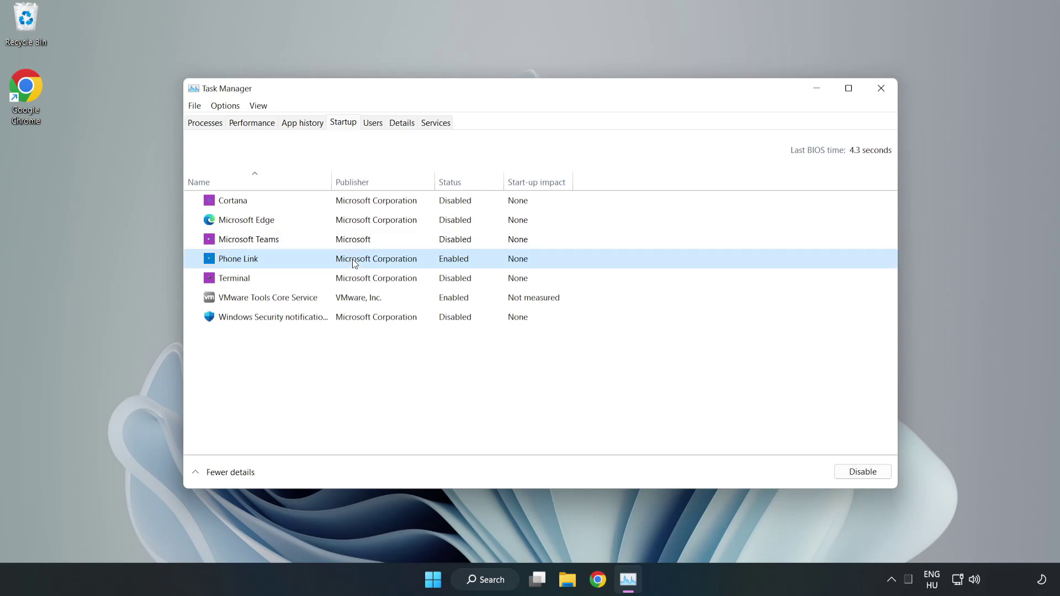
click(842, 473)
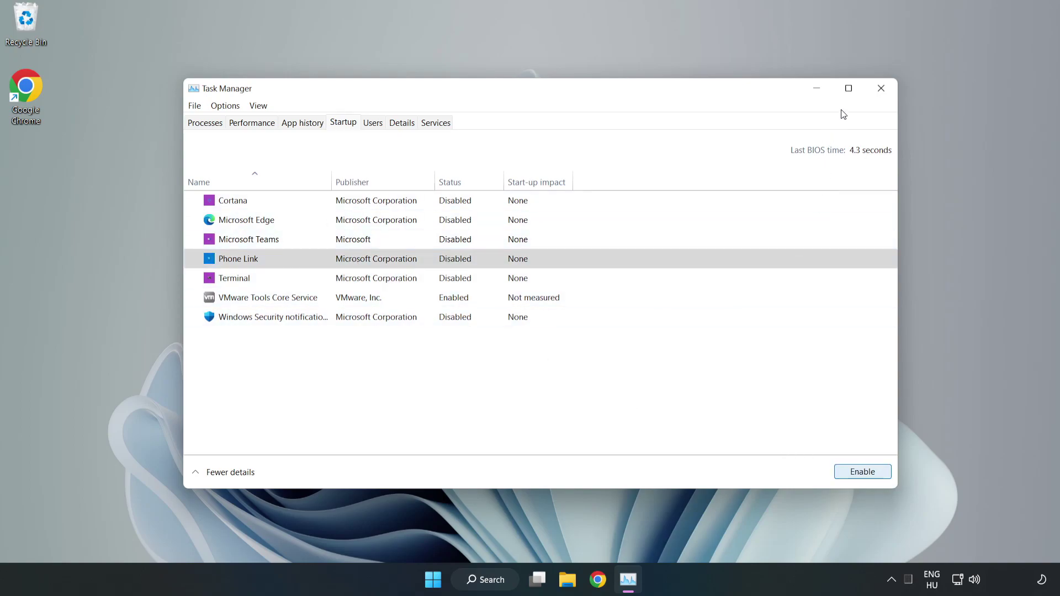
click(882, 90)
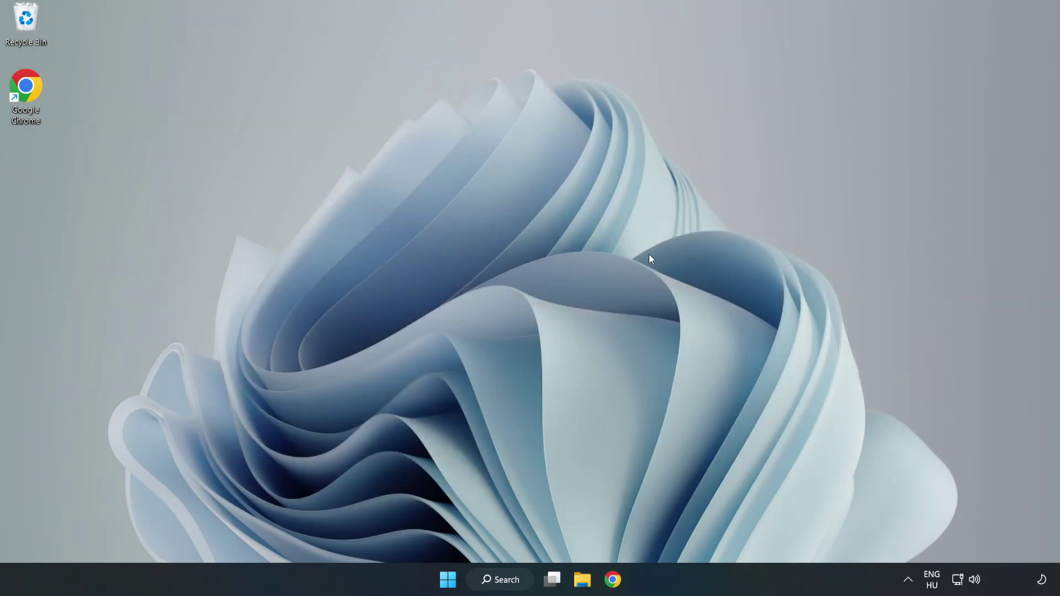
Step: Download dxwebsetup.exe from the DirectX End-User Runtime page in Chrome and run it
click(612, 580)
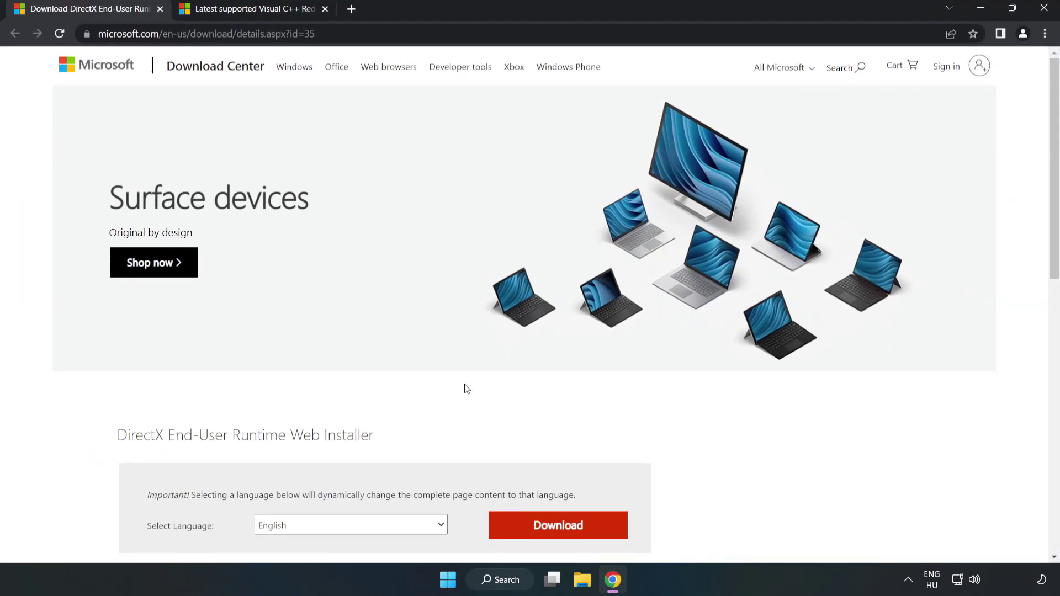
click(182, 33)
key(End)
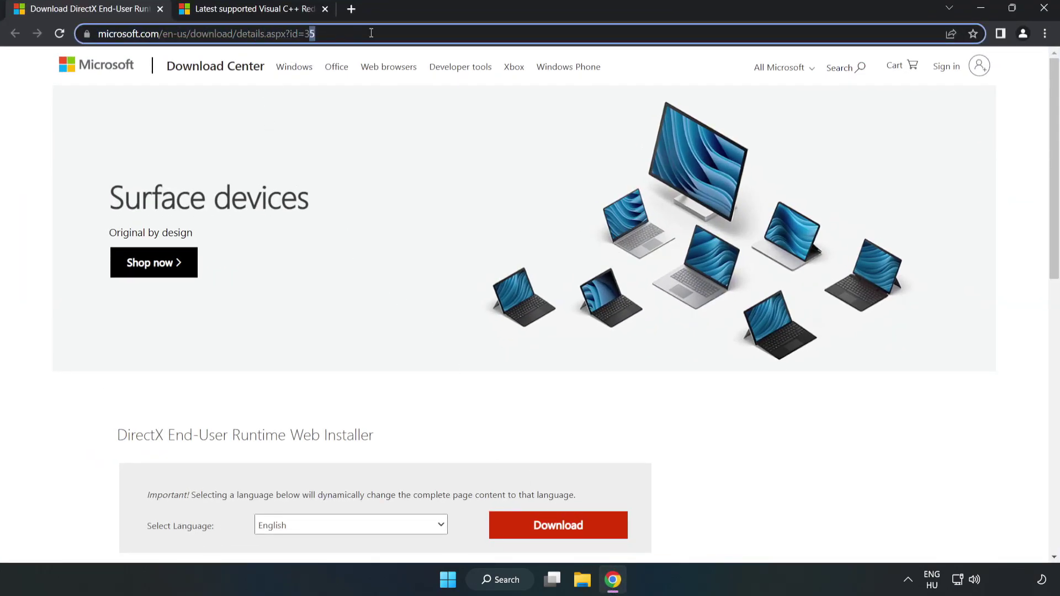
click(43, 126)
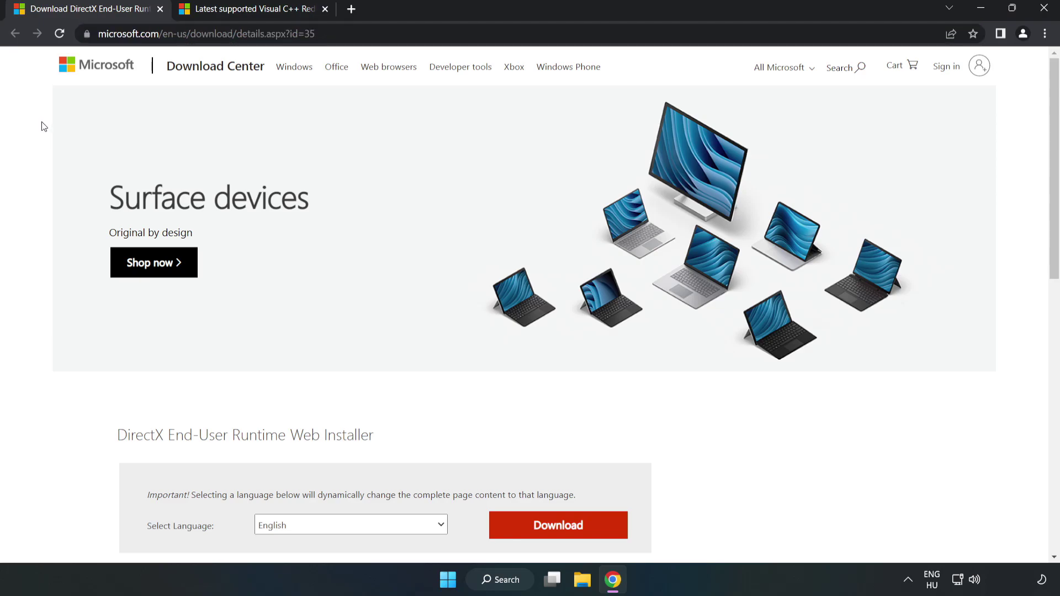
scroll(43, 126, down, 3)
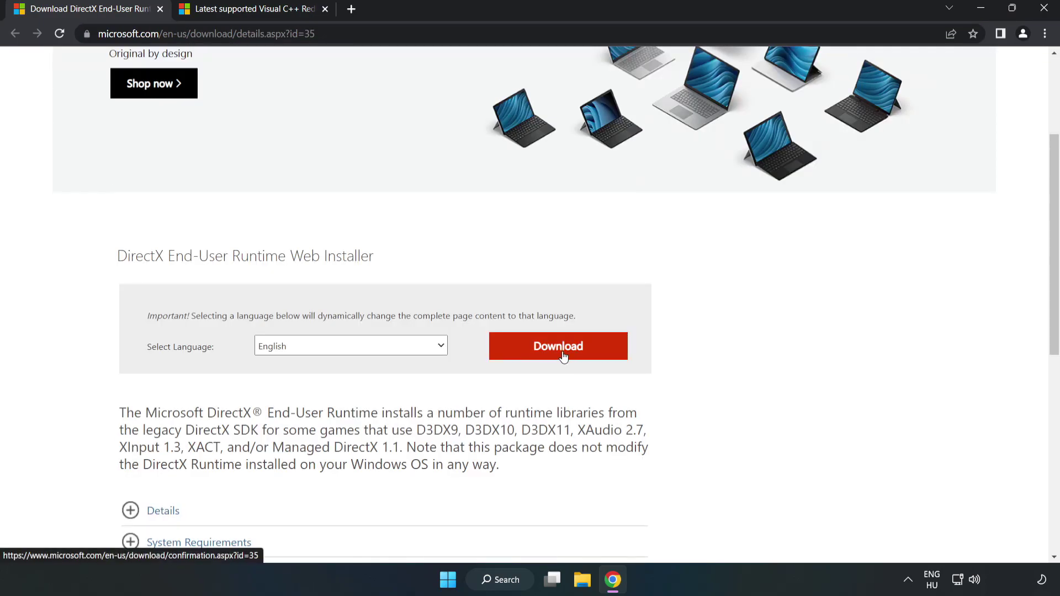
click(563, 346)
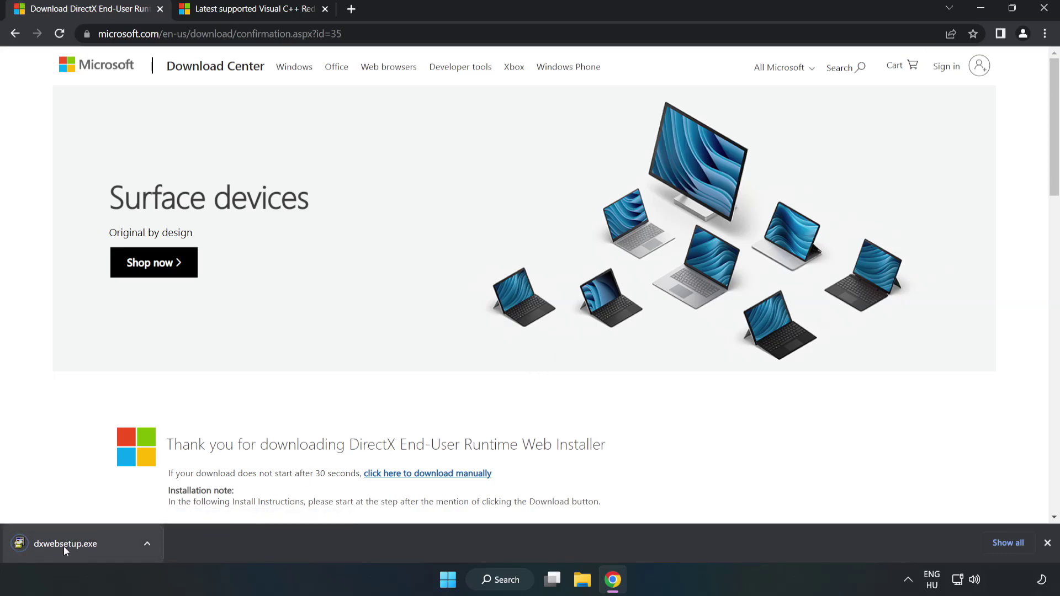
click(78, 545)
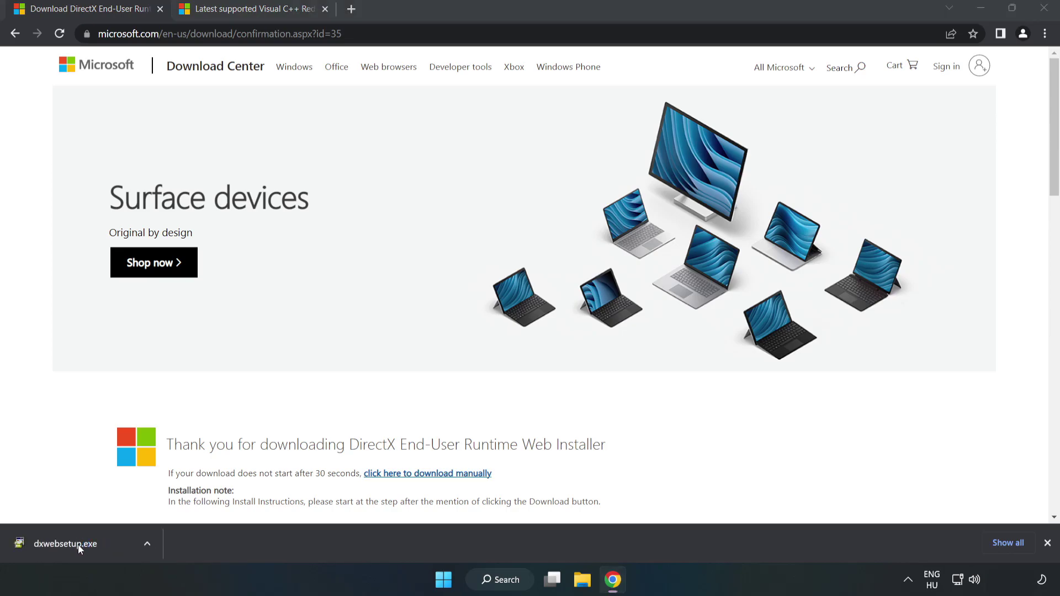
Step: Accept the DirectX license, skip the Bing Bar, and finish the DirectX setup wizard
drag(241, 86, 517, 178)
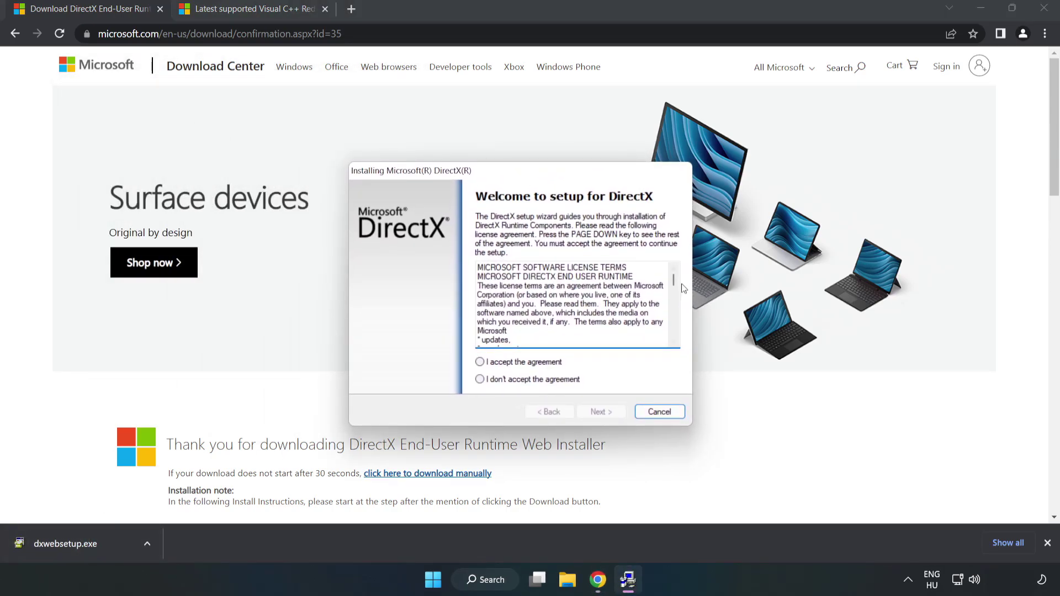
drag(674, 283, 666, 341)
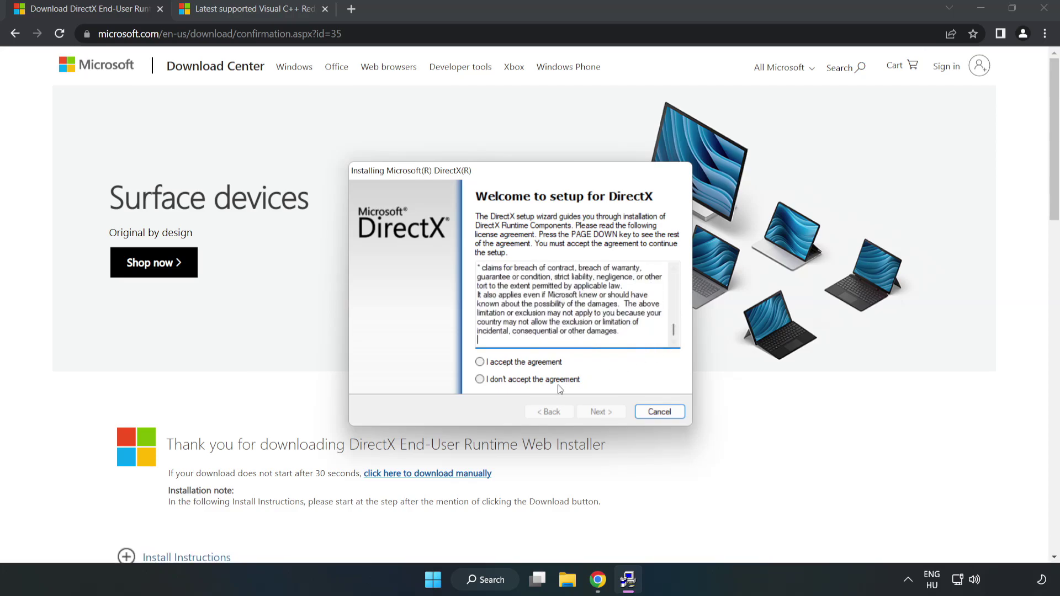
click(489, 364)
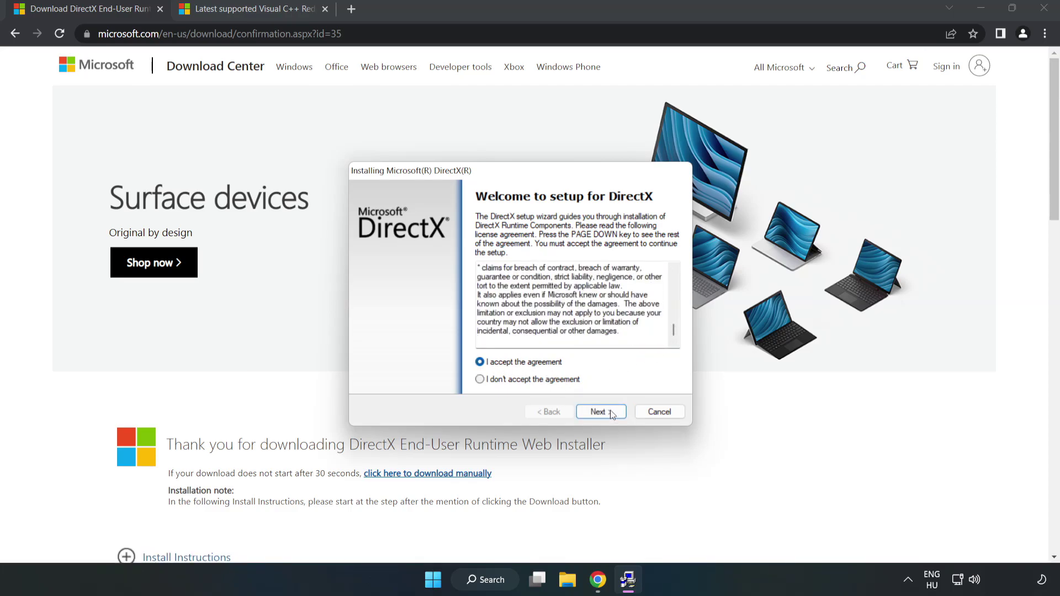
click(602, 413)
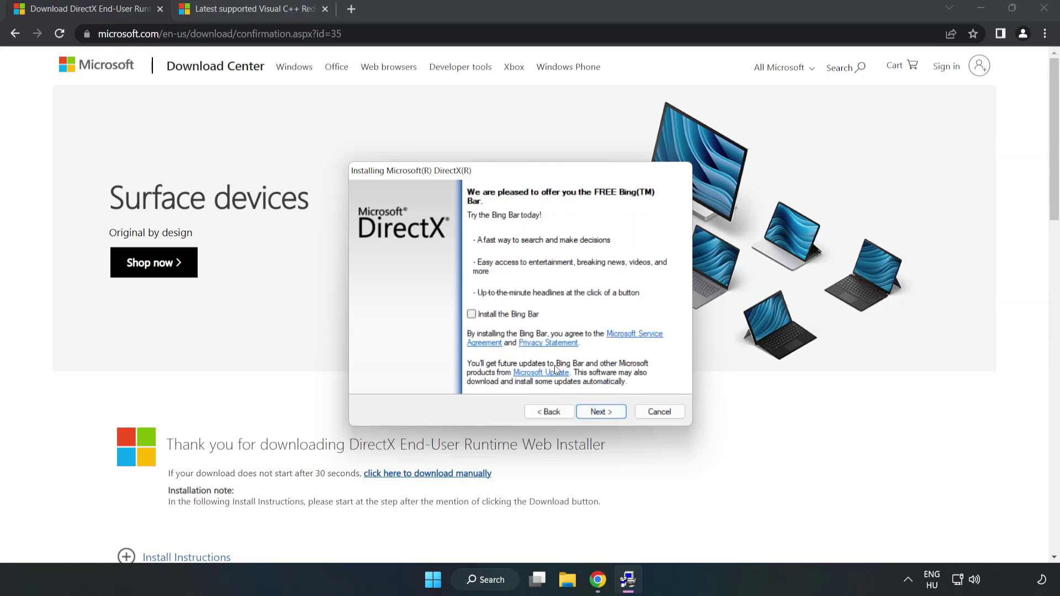
click(608, 413)
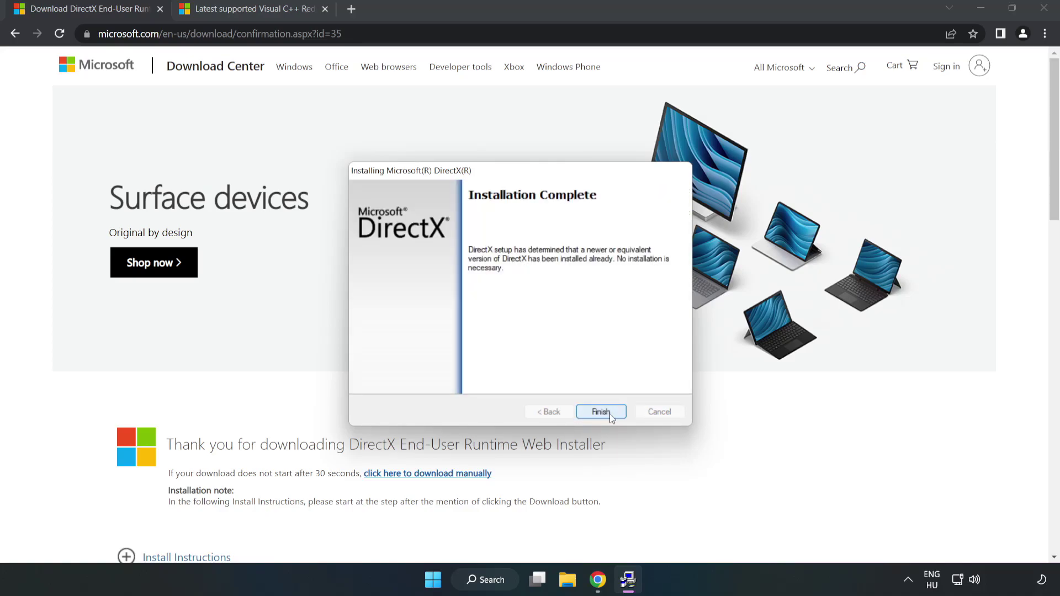
click(601, 412)
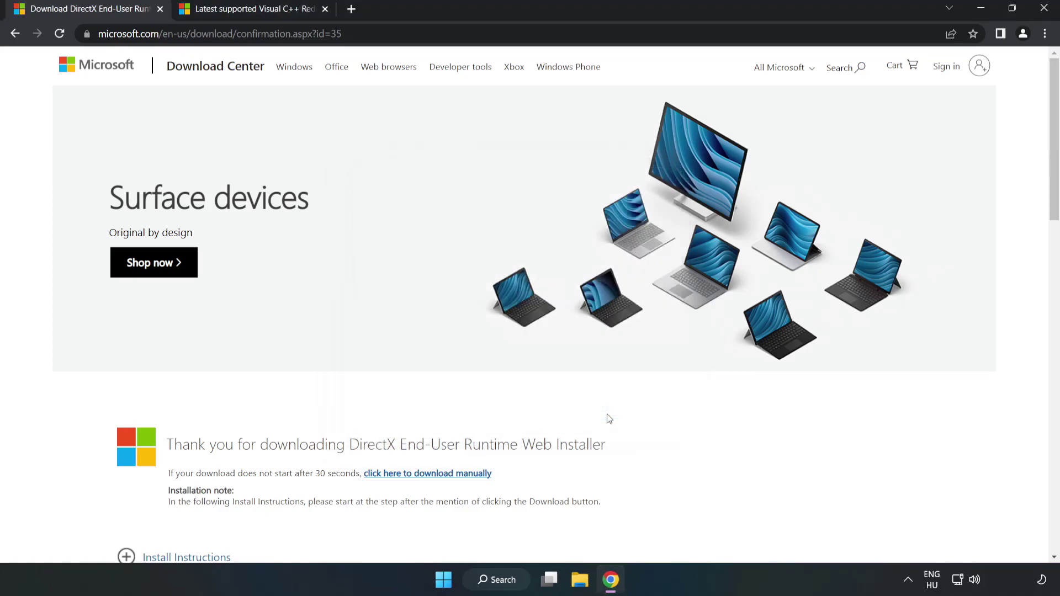
Step: Close the DirectX download tab and scroll Microsoft Learn to the Visual Studio 2015-2022 table
click(160, 14)
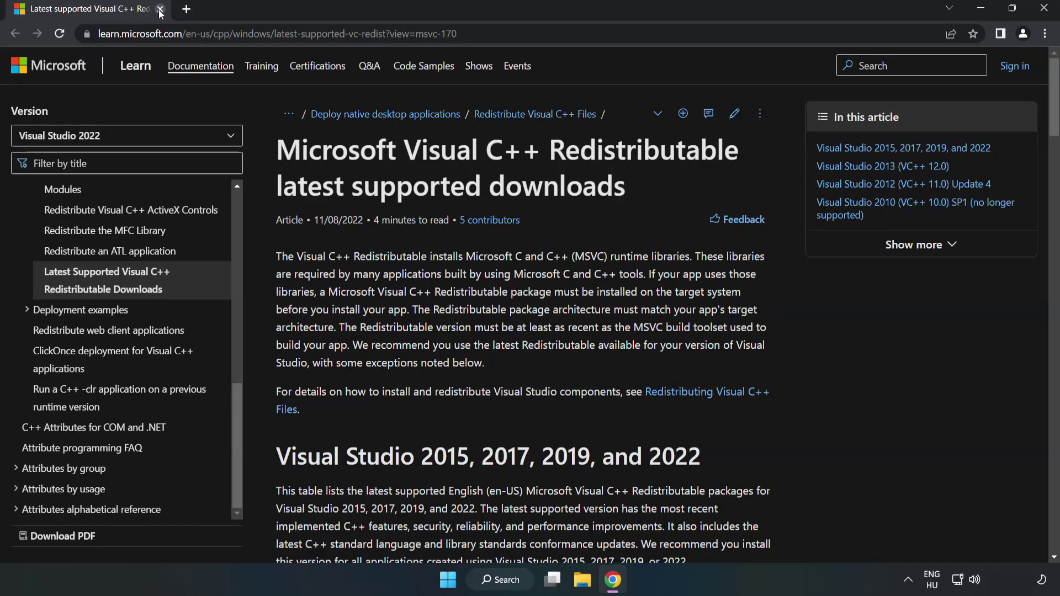
click(499, 33)
click(498, 33)
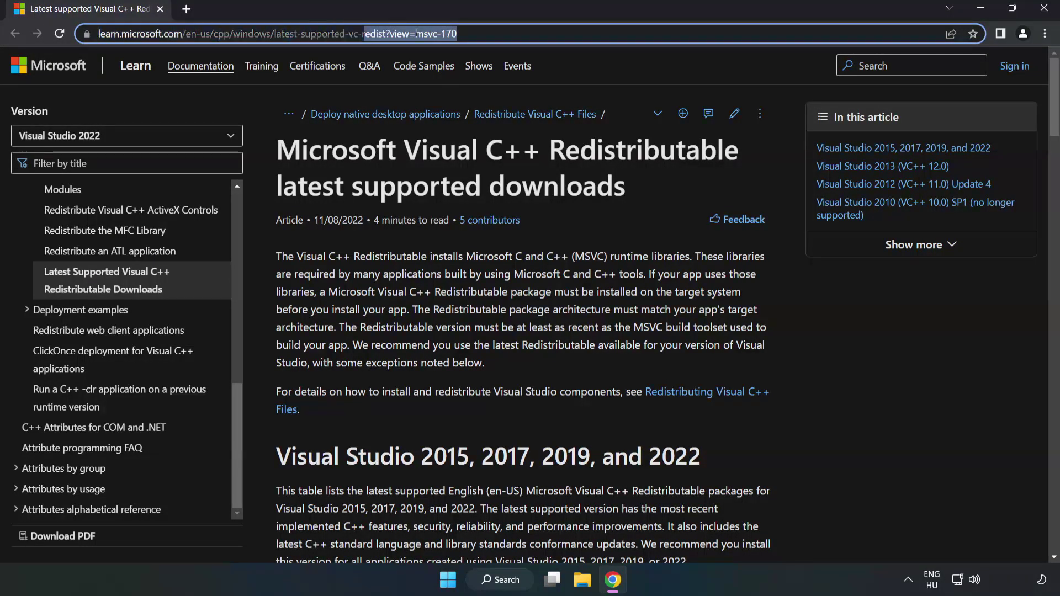
click(424, 197)
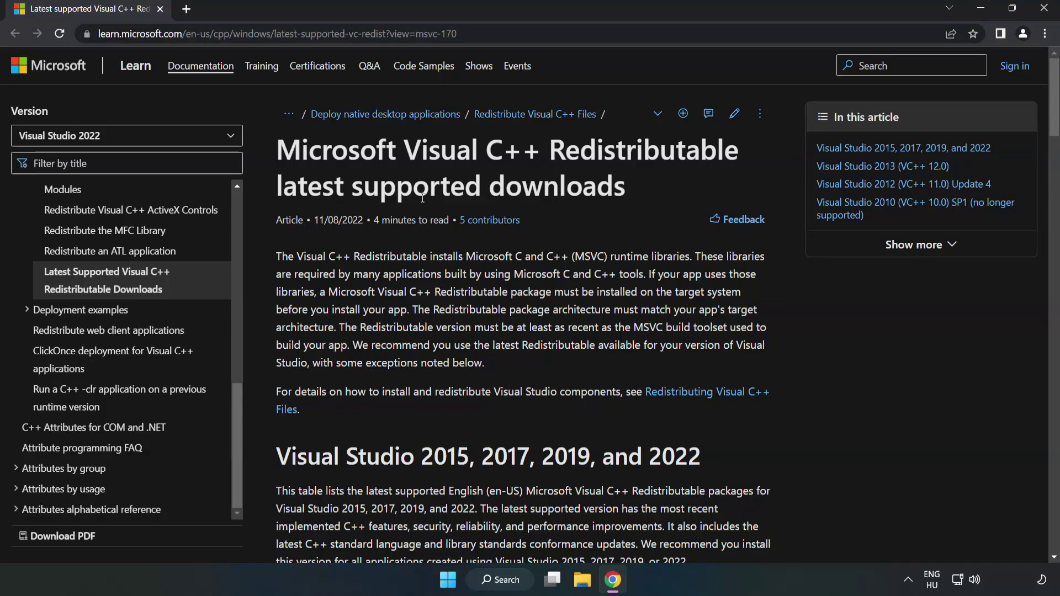
scroll(424, 199, down, 3)
scroll(424, 203, down, 4)
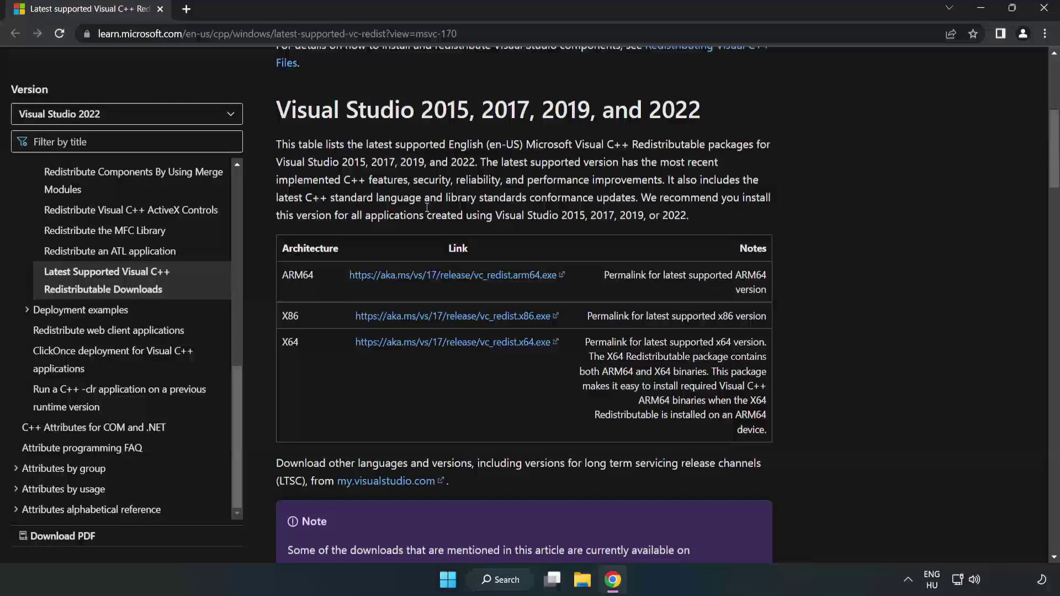
scroll(418, 215, up, 1)
drag(275, 111, 697, 119)
click(672, 135)
Step: Download the ARM64, x86 and x64 vc_redist installers
click(427, 278)
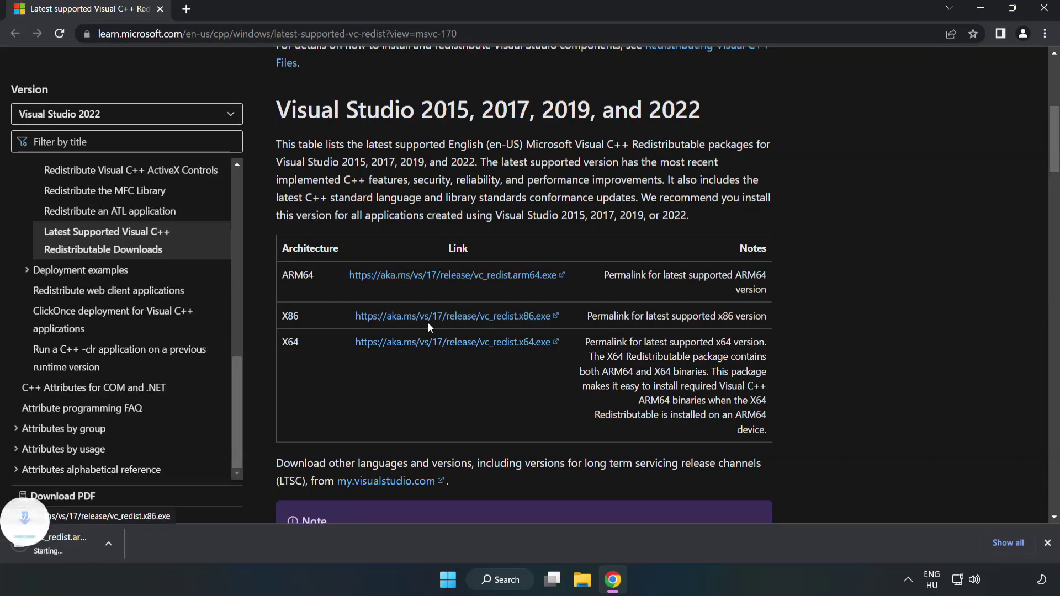
click(433, 326)
click(444, 344)
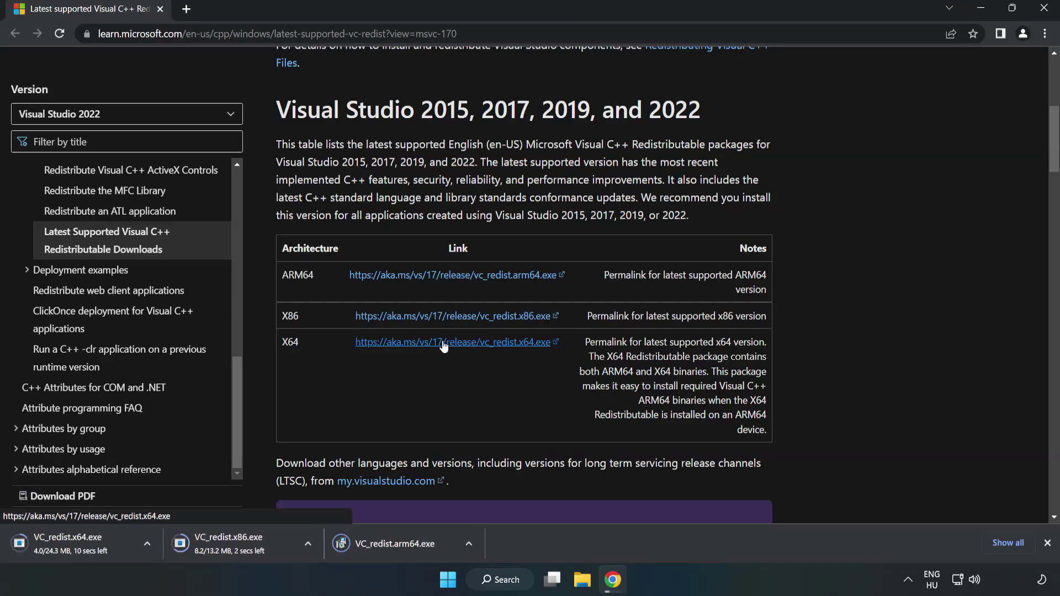
Step: Try installing VC_redist.arm64.exe, dismiss its unsupported-processor failure, and launch VC_redist.x86.exe
click(405, 545)
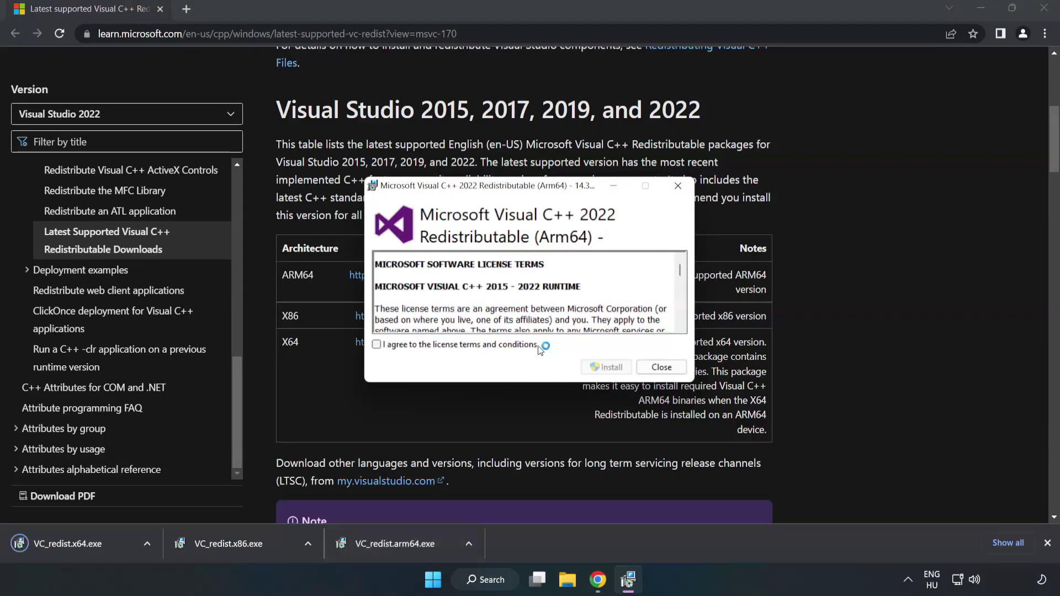
drag(680, 269, 681, 316)
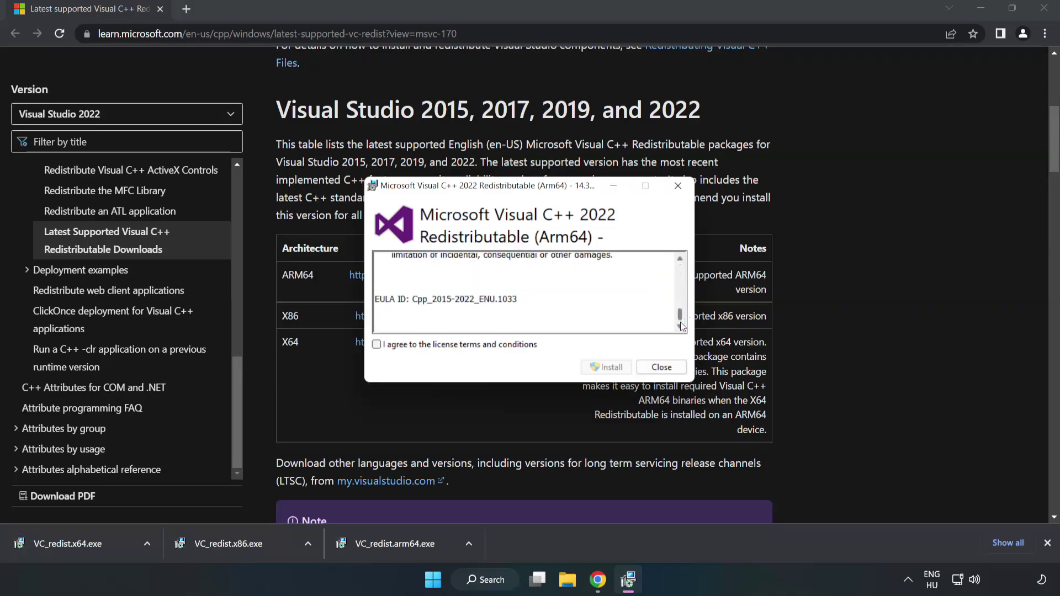
click(377, 345)
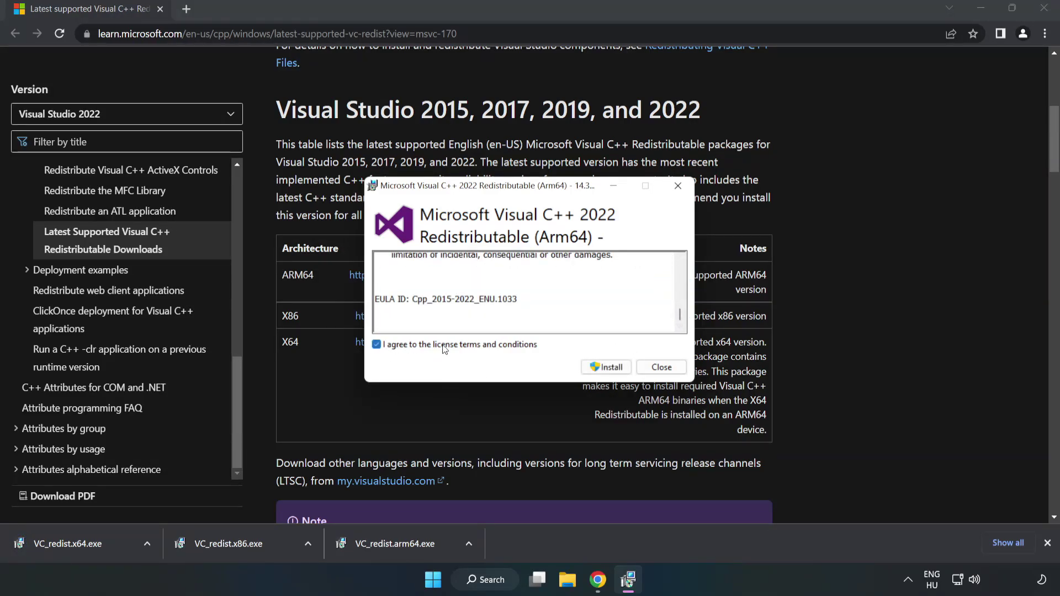
click(607, 368)
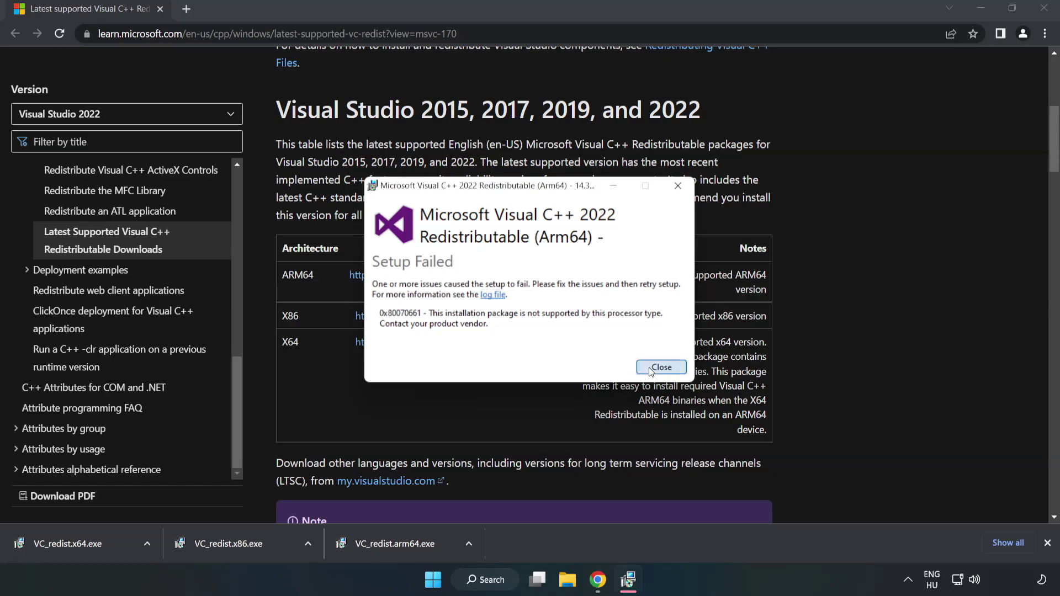
click(661, 367)
click(234, 542)
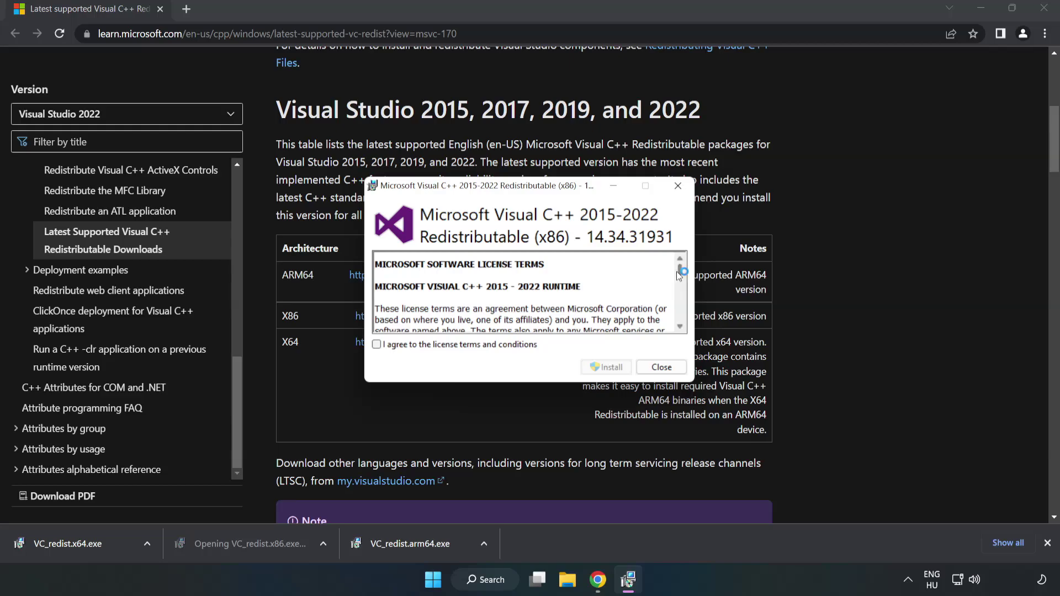
Step: Accept the license and install the x86 Visual C++ 2015-2022 Redistributable, then close its setup
drag(680, 270, 680, 330)
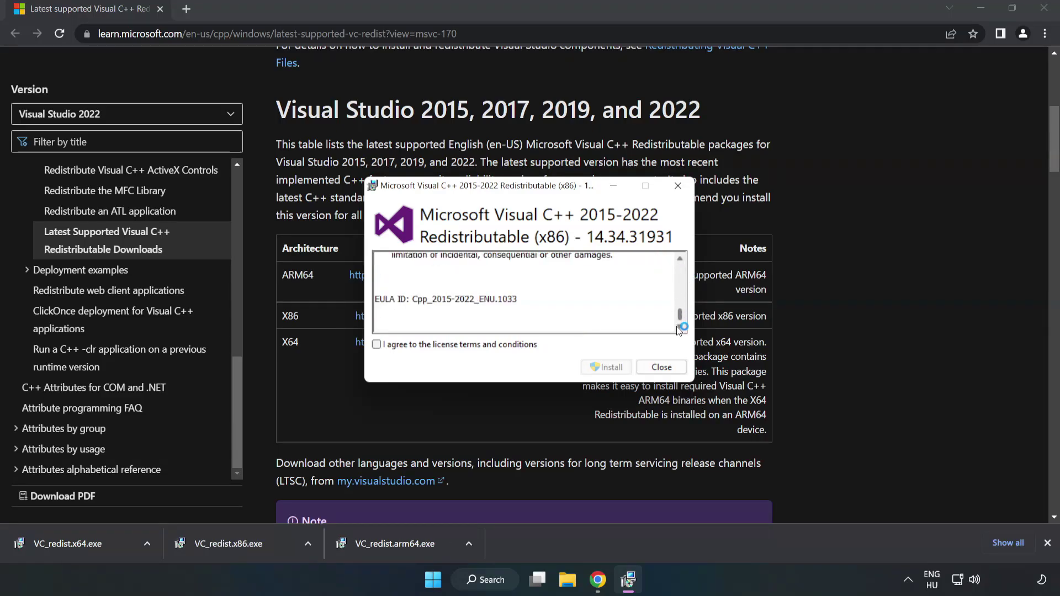
click(376, 345)
click(600, 368)
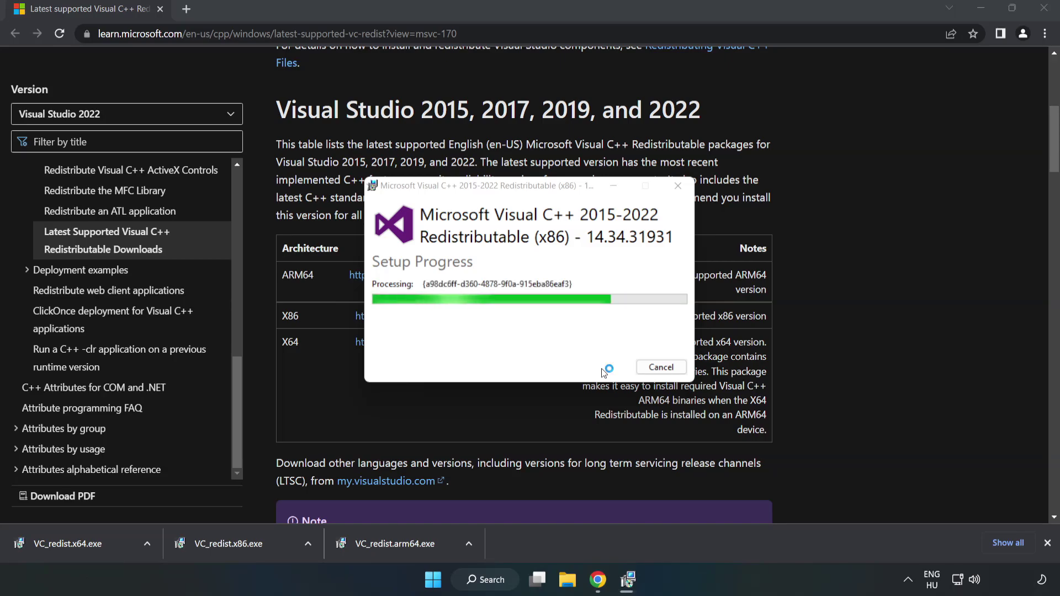
click(663, 368)
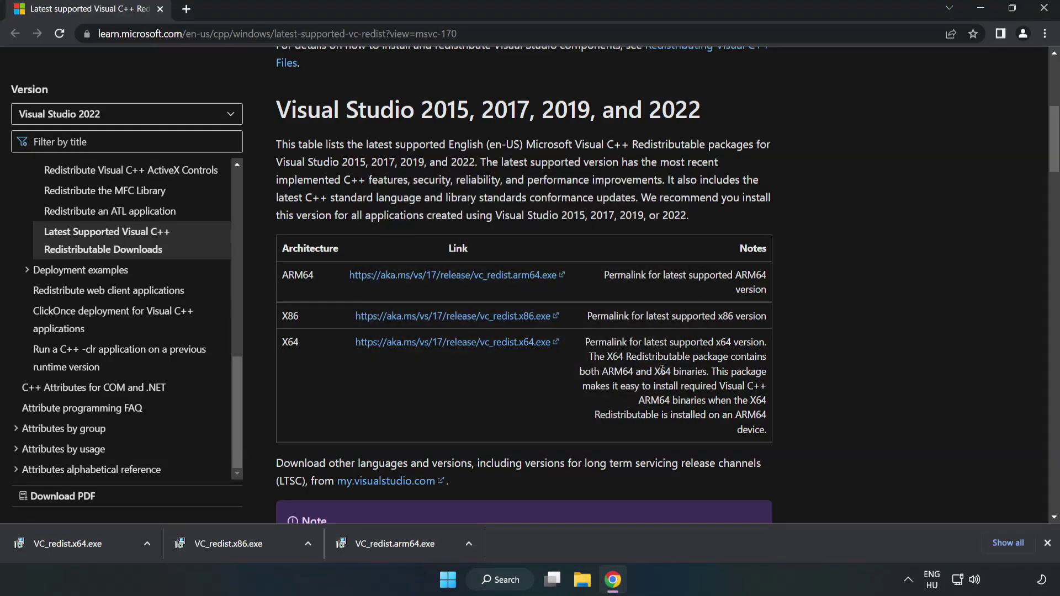
Step: Install the x64 Visual C++ 2015-2022 Redistributable 14.34.31931 and close its setup
click(58, 540)
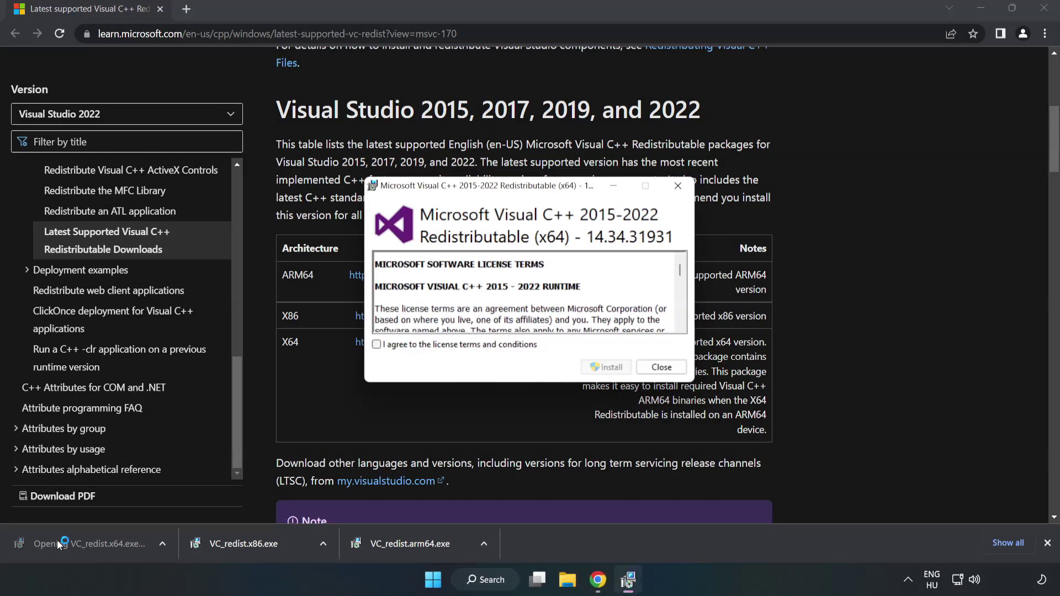
drag(681, 273, 682, 323)
click(377, 345)
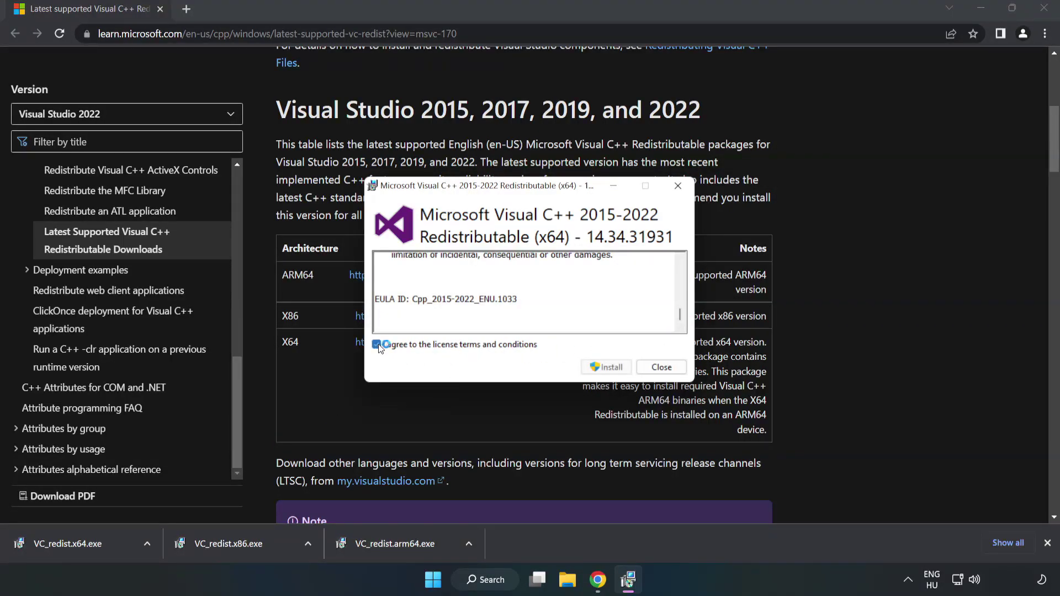
click(603, 368)
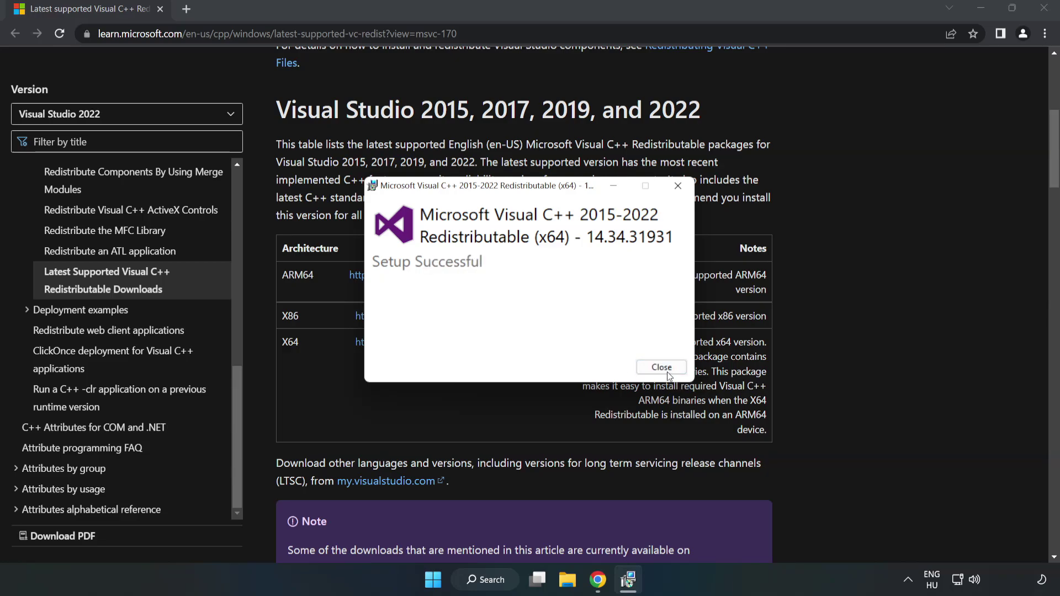
click(661, 368)
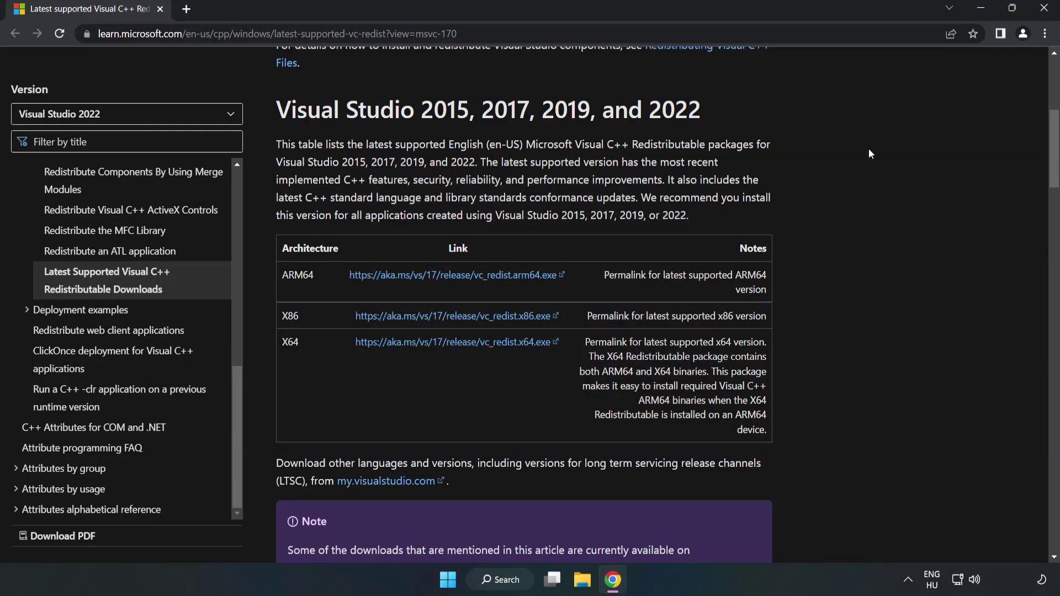
Step: Close Chrome, search for cmd, and bring up Command Prompt's launch options
click(1046, 13)
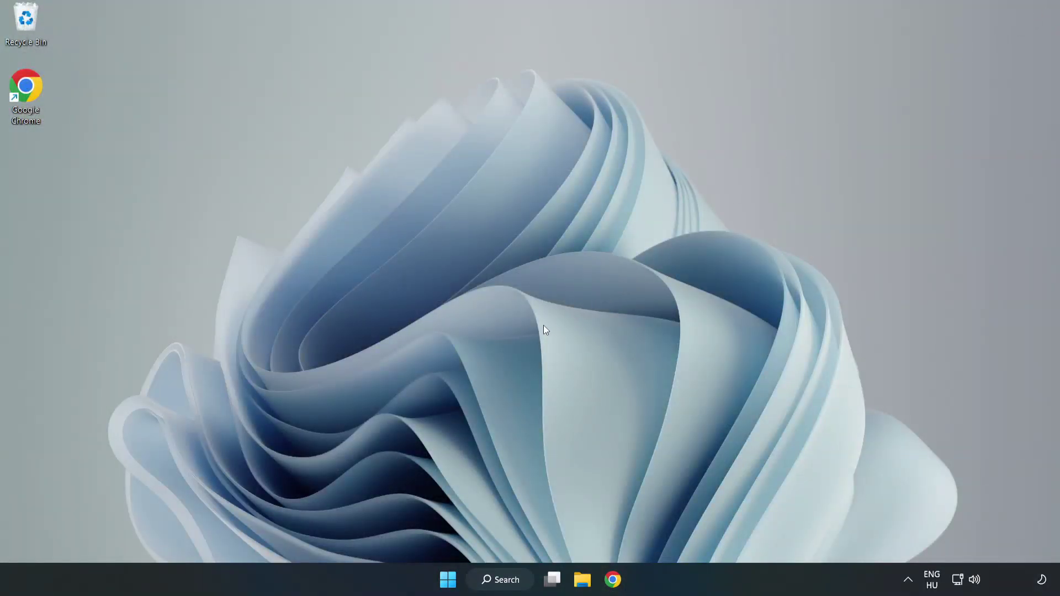
click(513, 581)
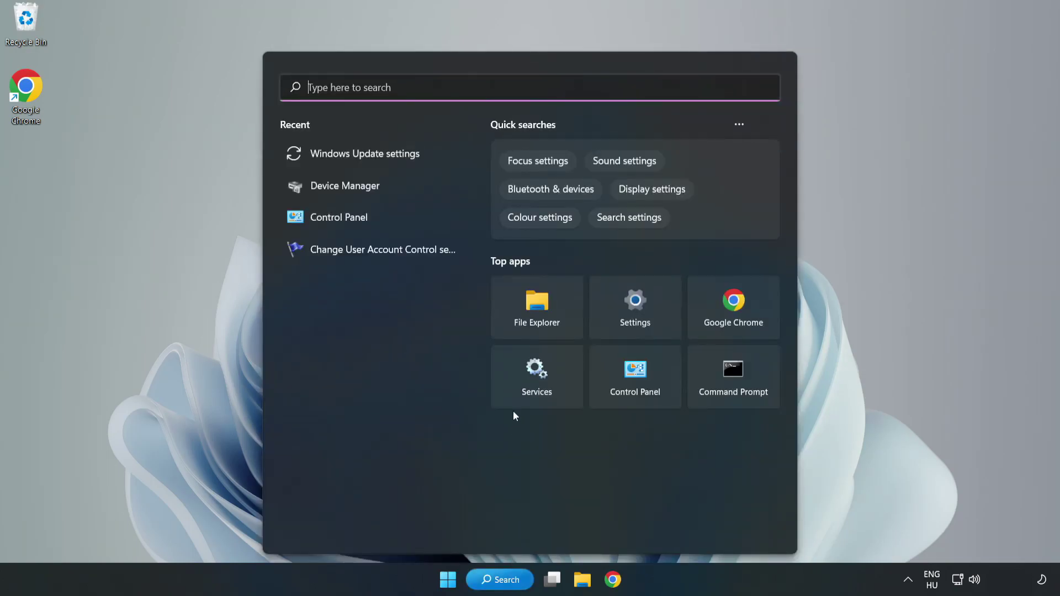
text(cmd)
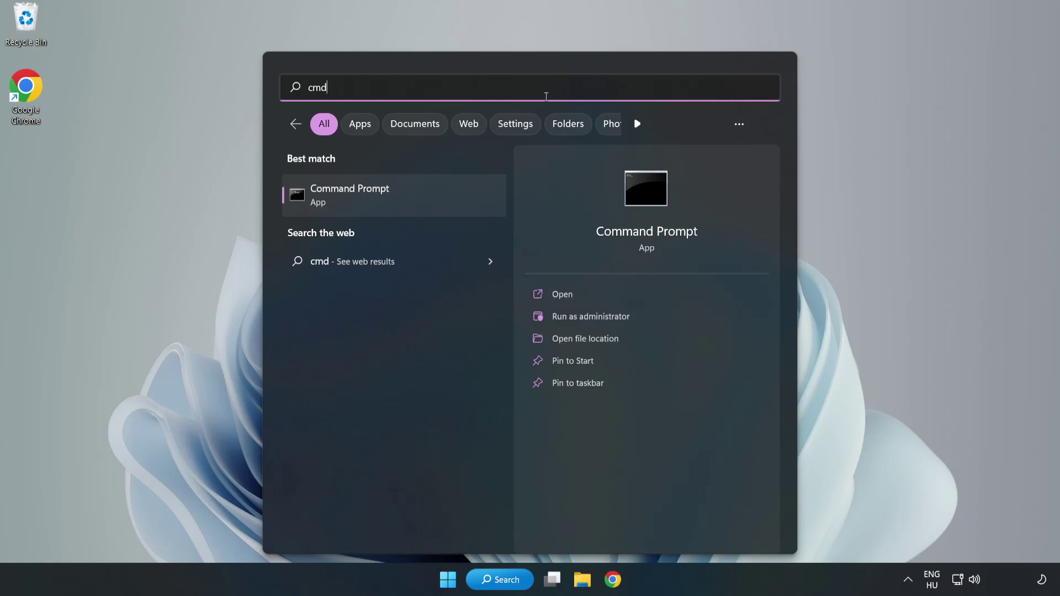
right_click(417, 201)
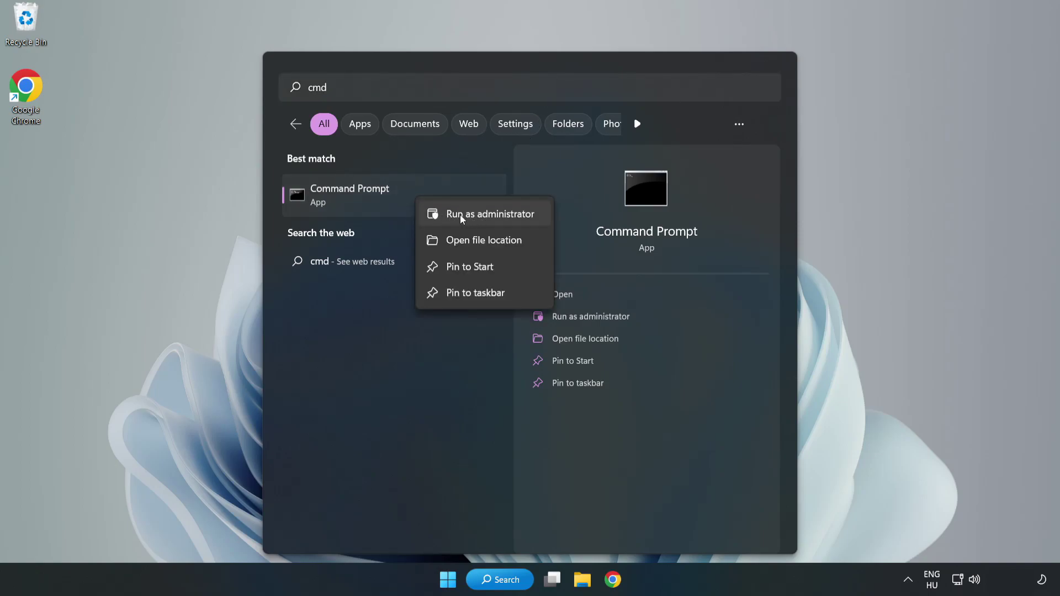
Step: Run sfc /scannow as administrator and close Command Prompt after it finds no integrity violations
click(458, 215)
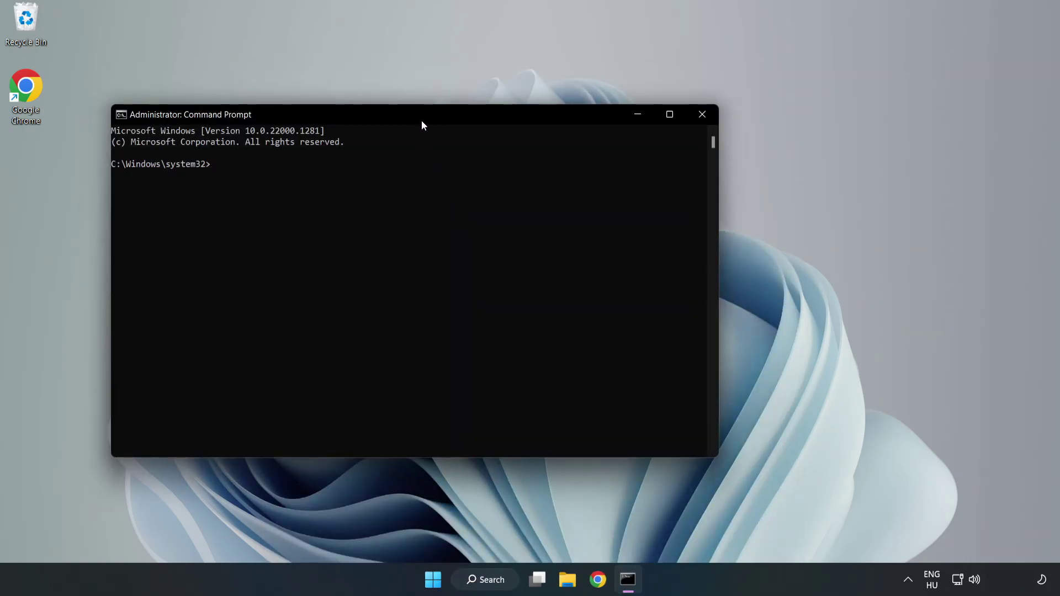
drag(422, 126, 540, 124)
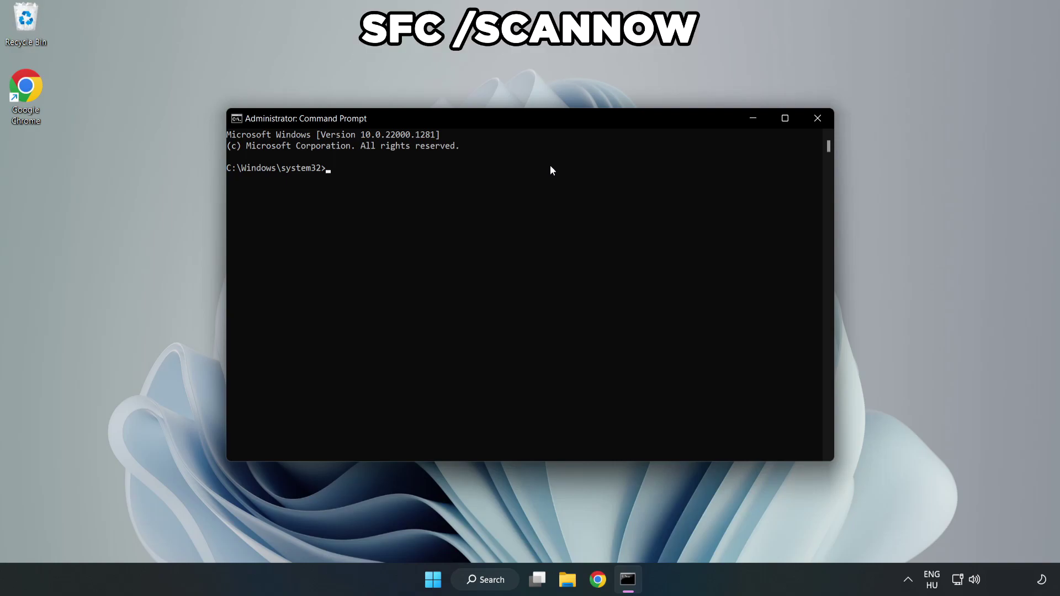
text(sfc /scannow)
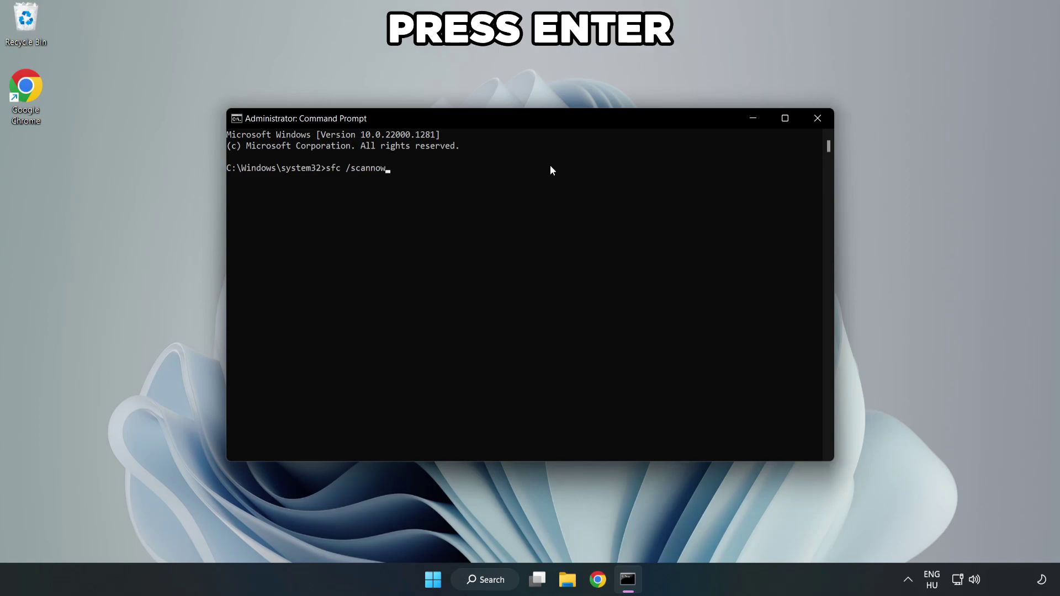
key(Return)
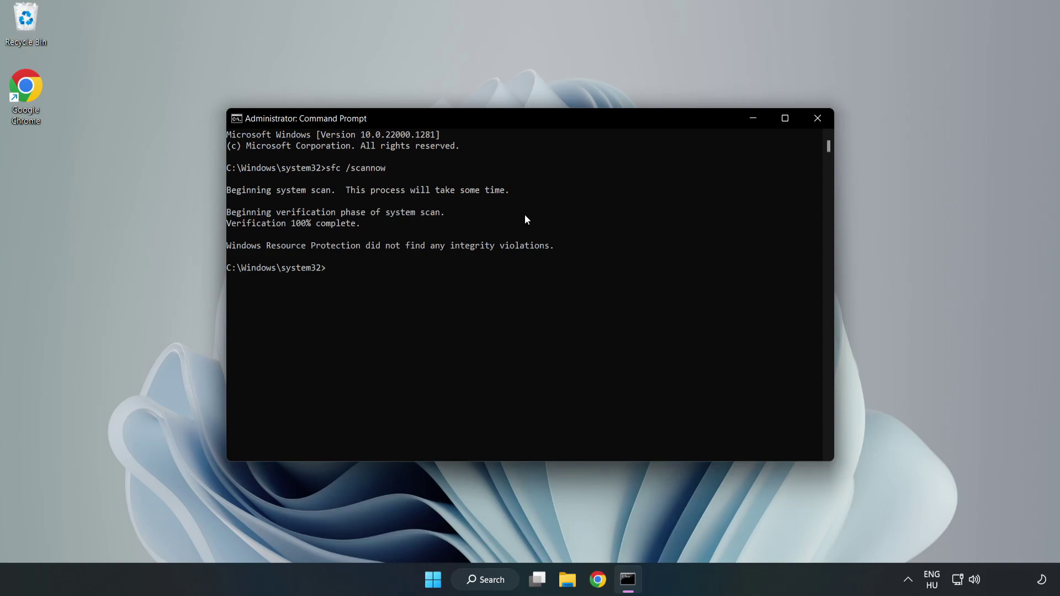
click(818, 126)
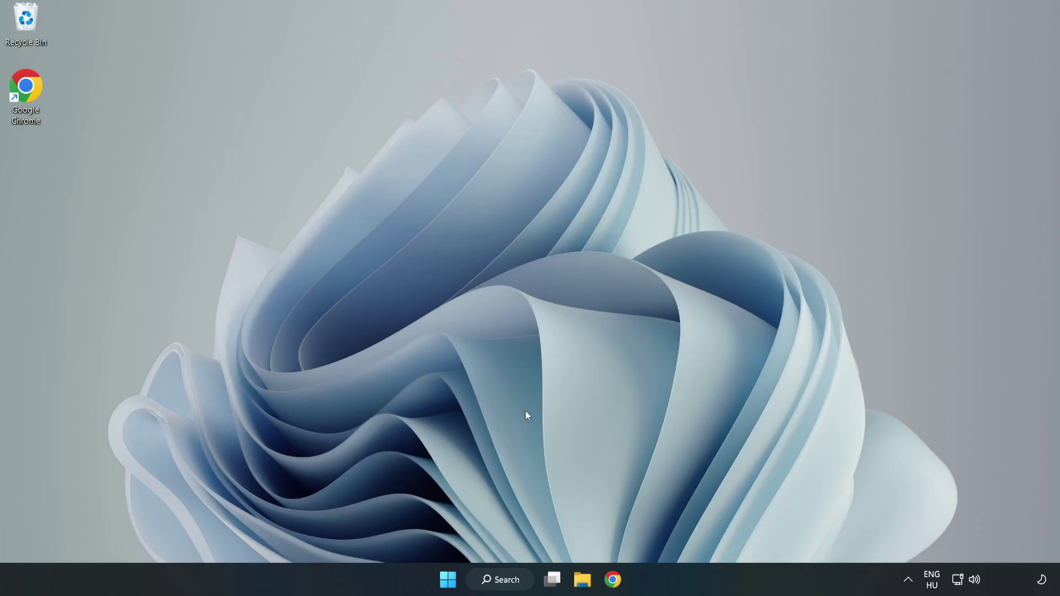
Step: Search for 'security' and open the Windows Security app
click(498, 584)
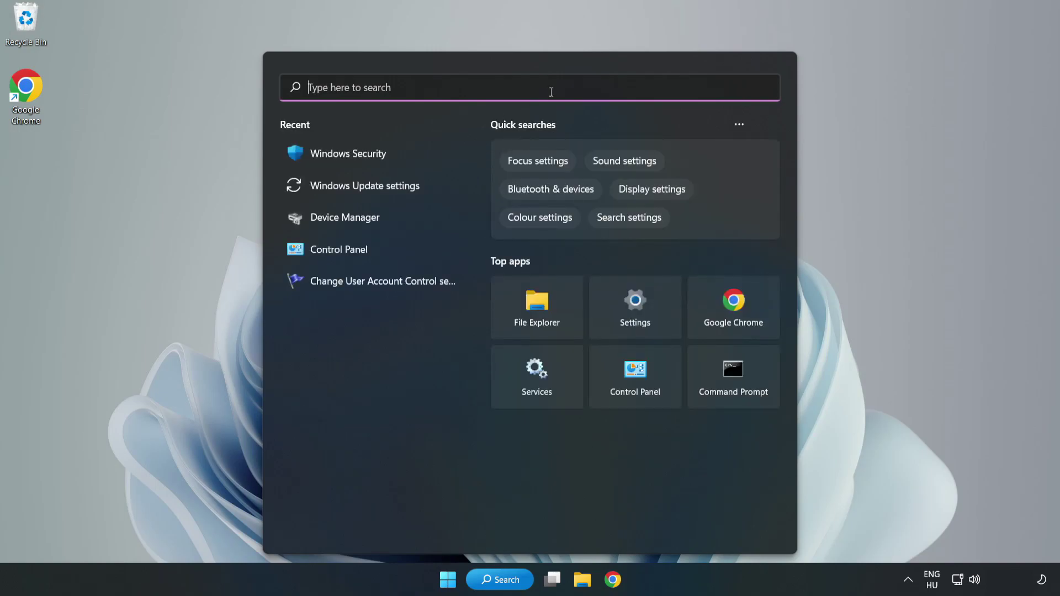
text(sec)
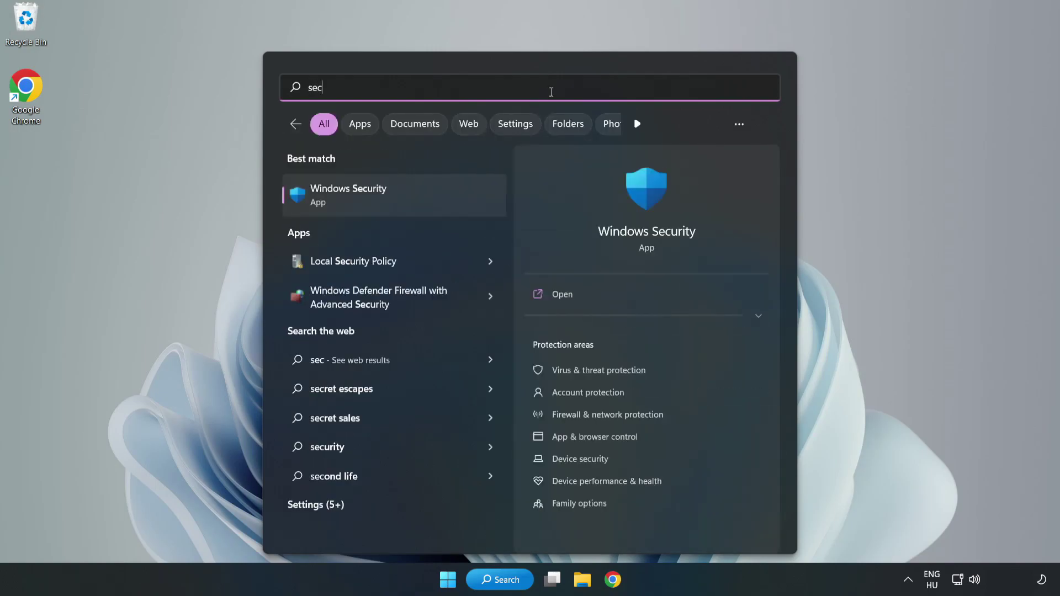
text(urity)
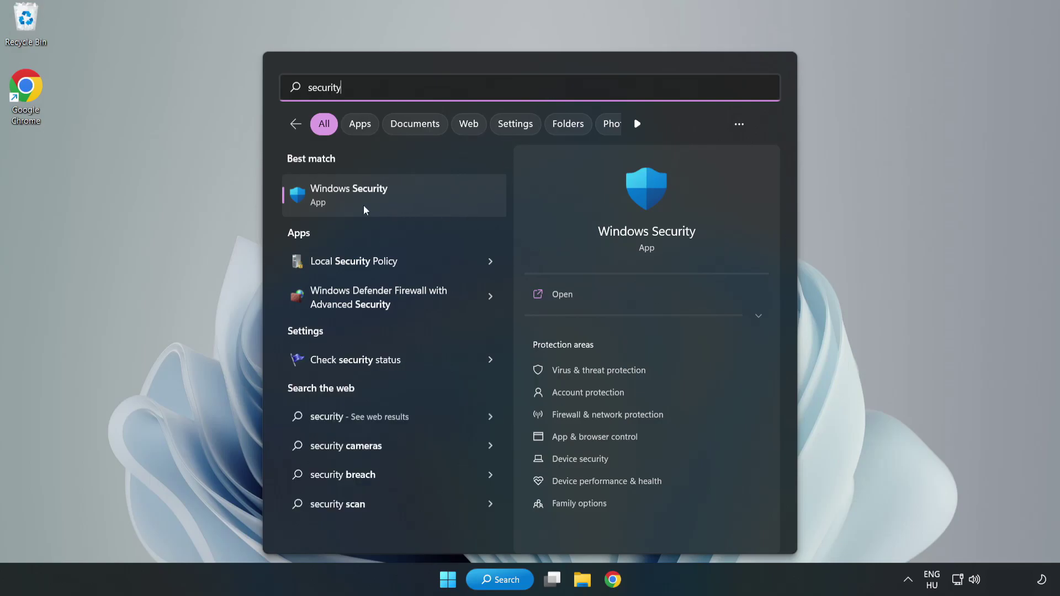
click(385, 206)
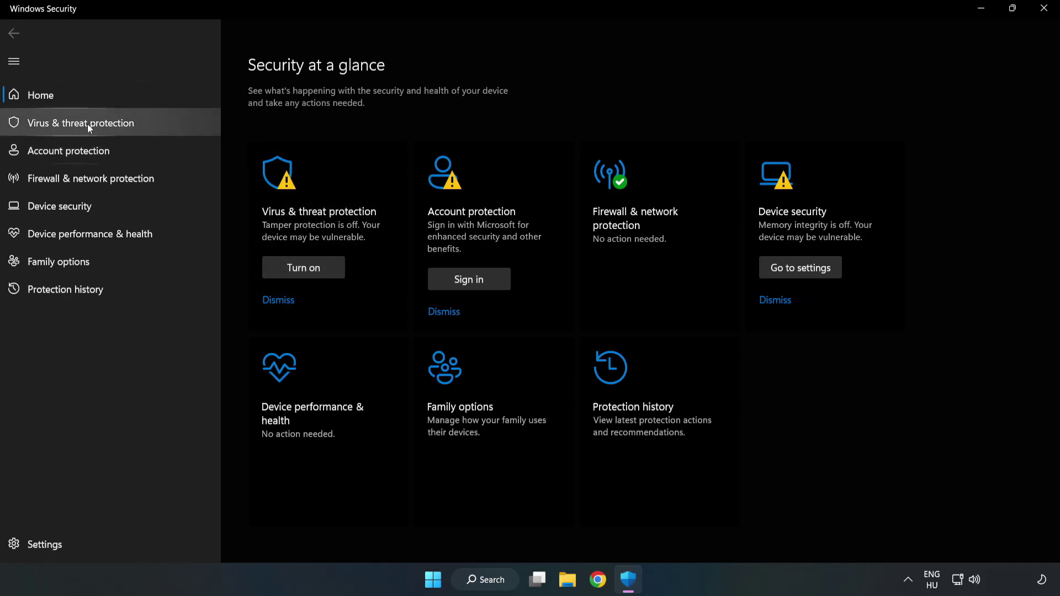
Step: Go through Virus & threat protection, Manage settings, to Add or remove exclusions
click(69, 127)
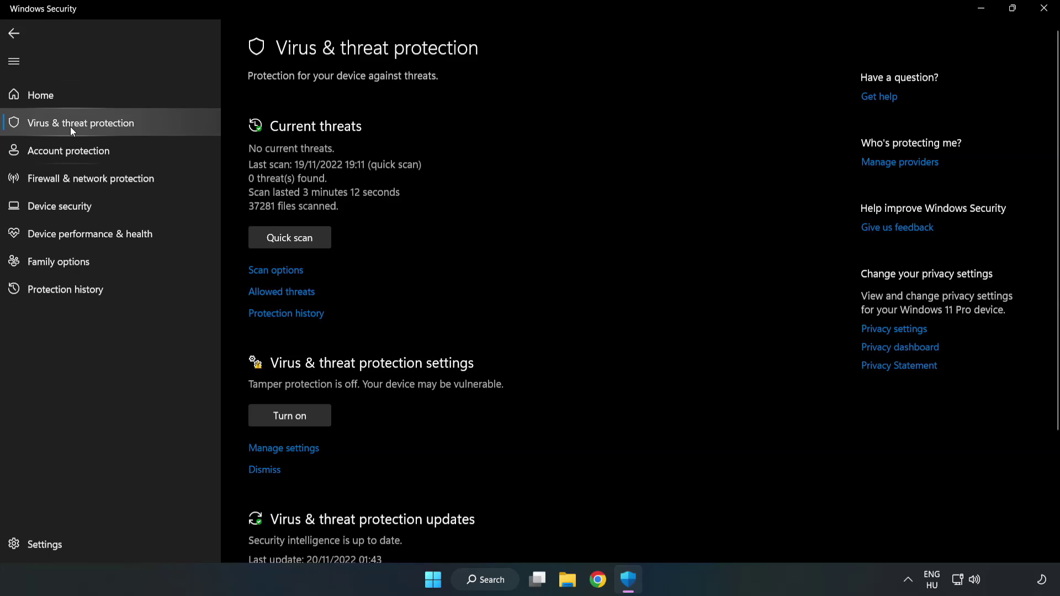
scroll(554, 217, down, 2)
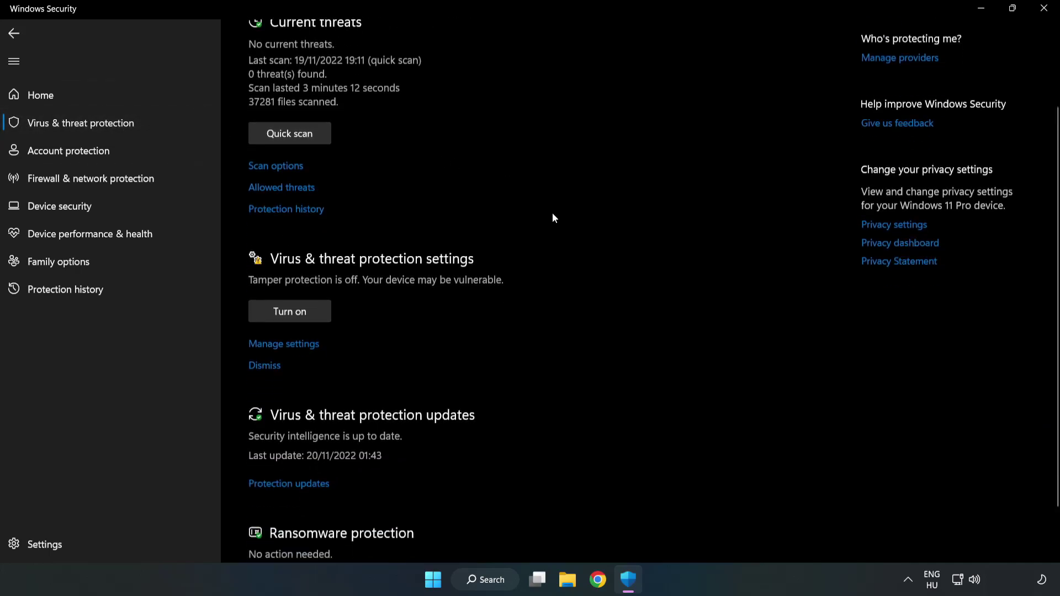
scroll(554, 218, down, 1)
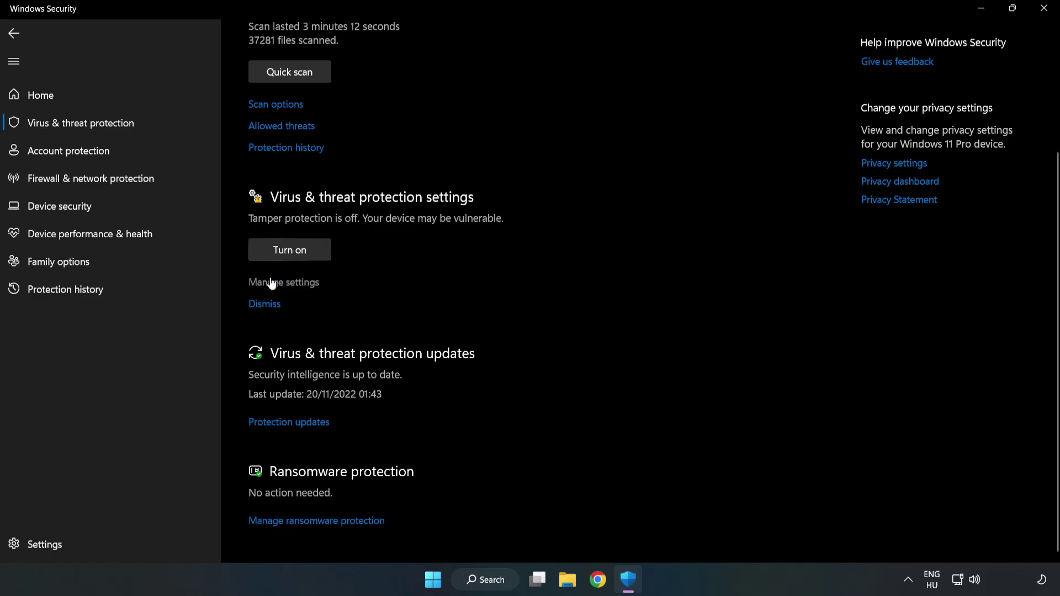
click(290, 283)
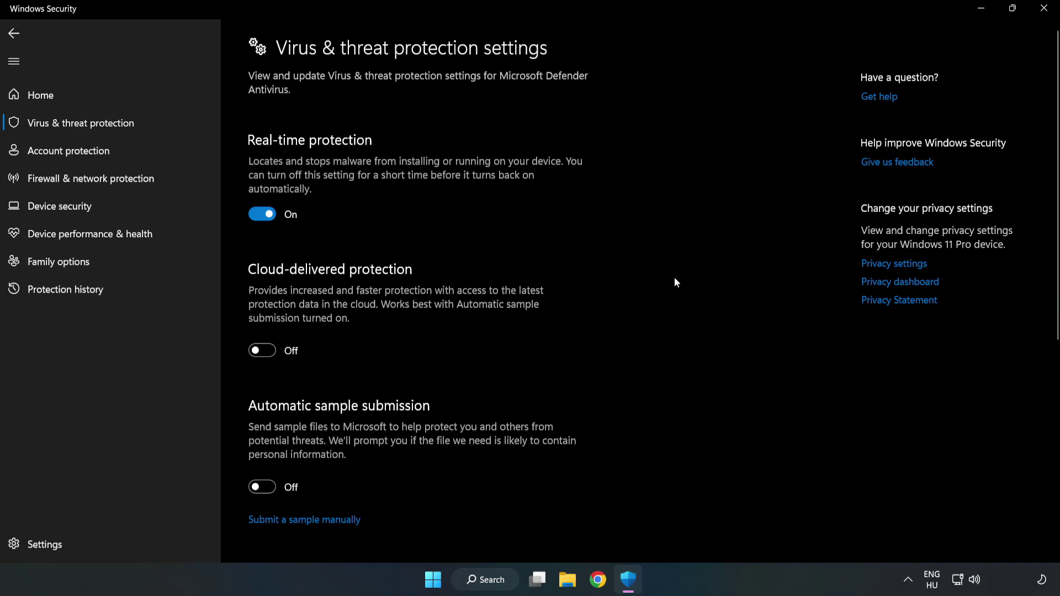
scroll(675, 278, down, 6)
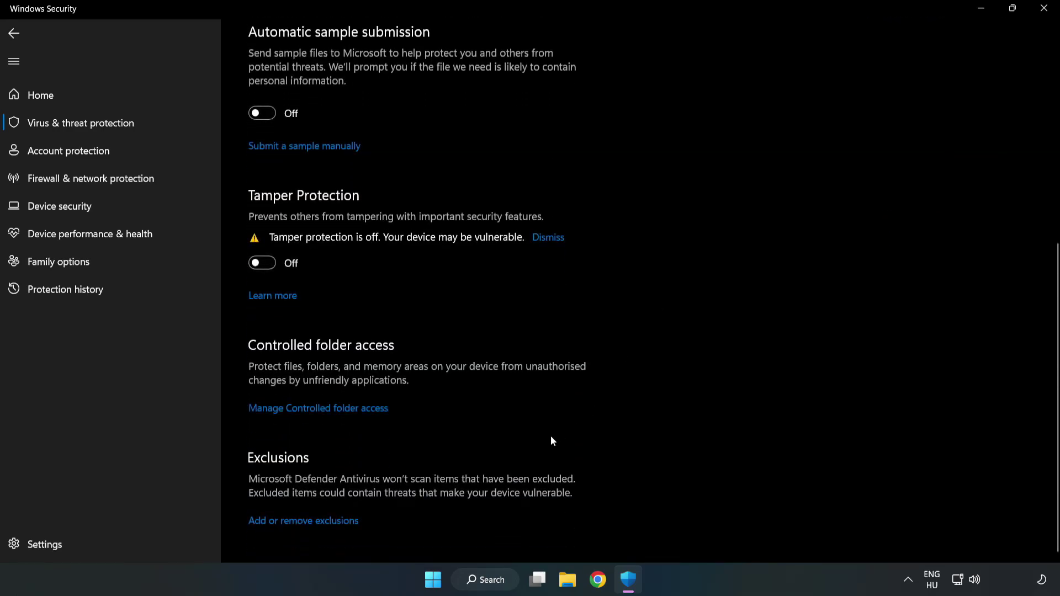
click(312, 522)
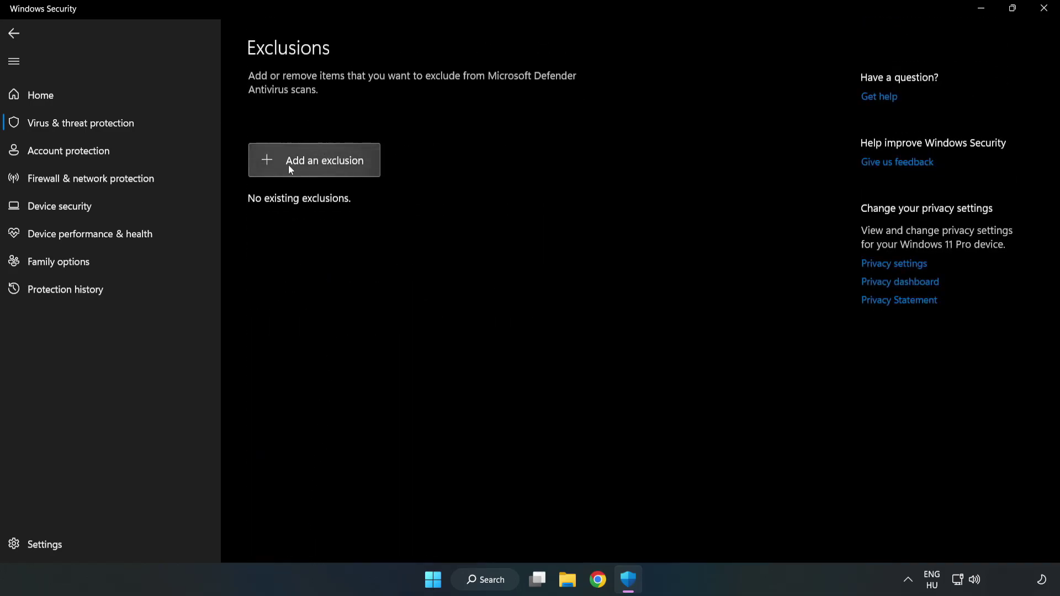
Step: Add a file exclusion for the shortcut in C:\Program Files (x86)\NOT WORKING APP, then close Windows Security
click(326, 168)
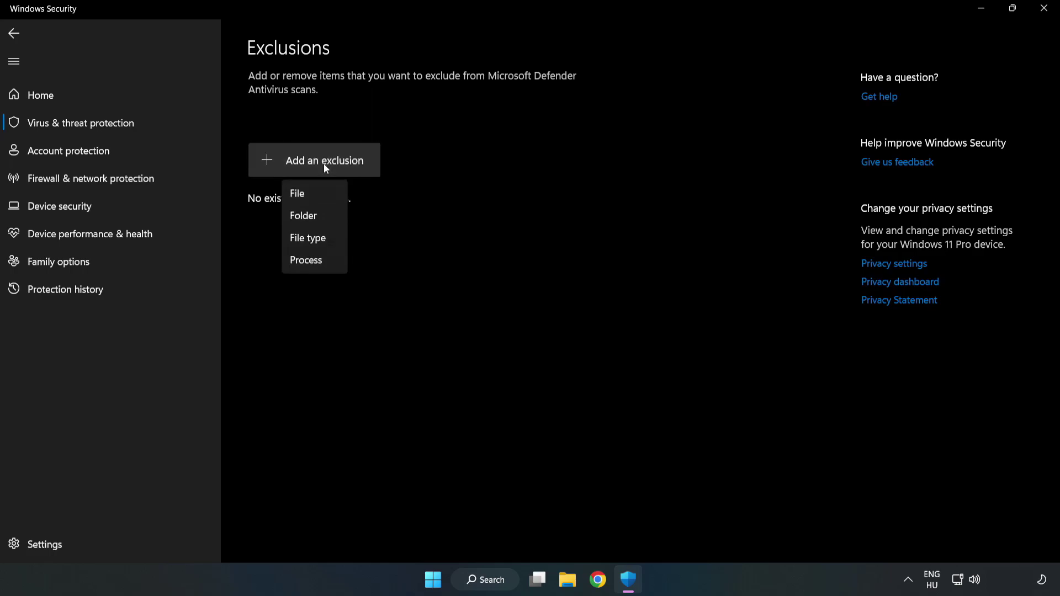
click(303, 195)
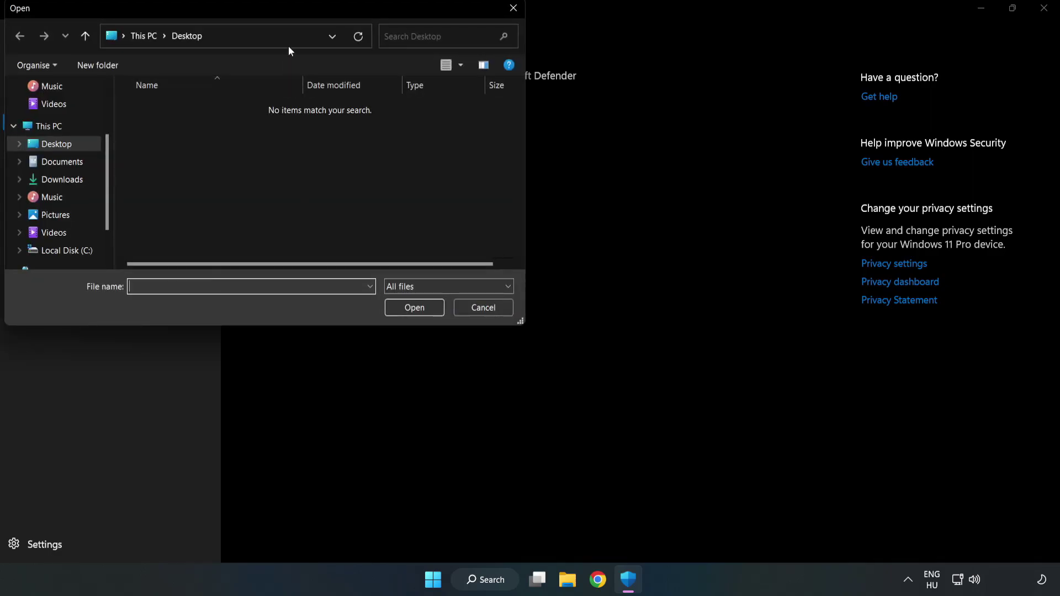
drag(287, 10, 488, 117)
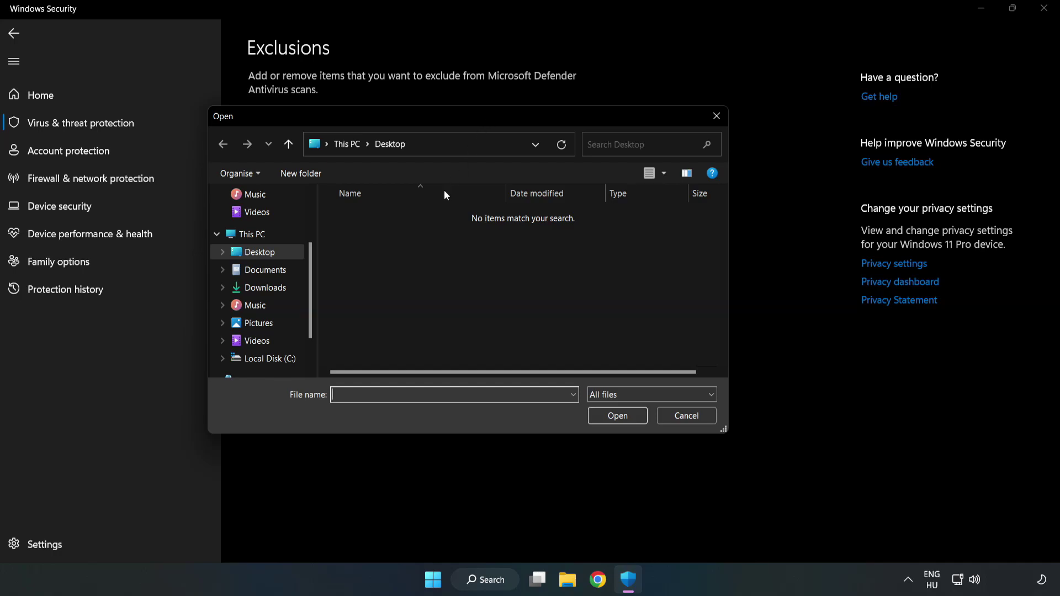
click(271, 359)
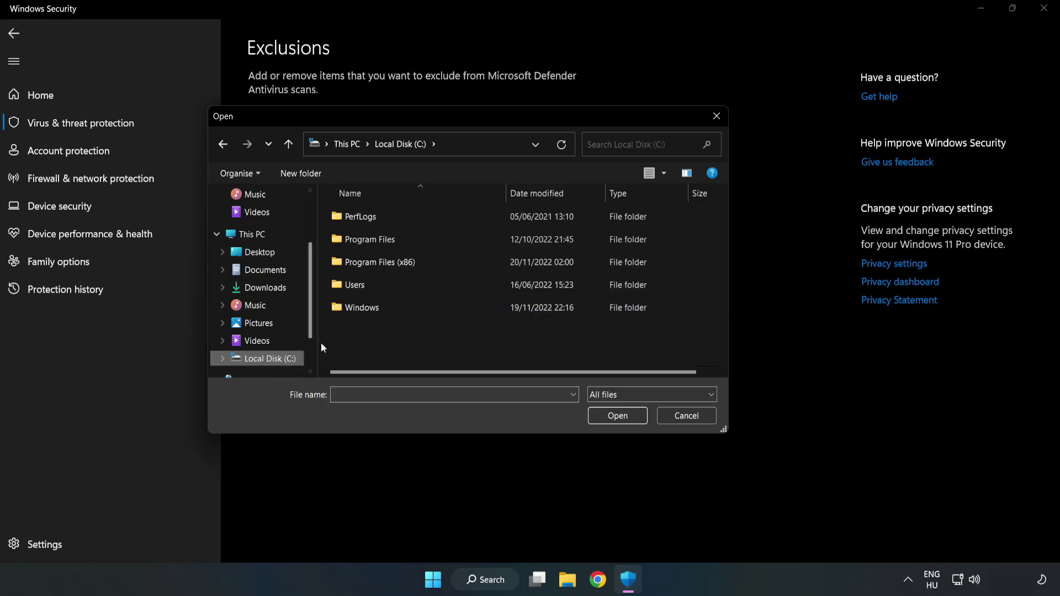
double_click(416, 263)
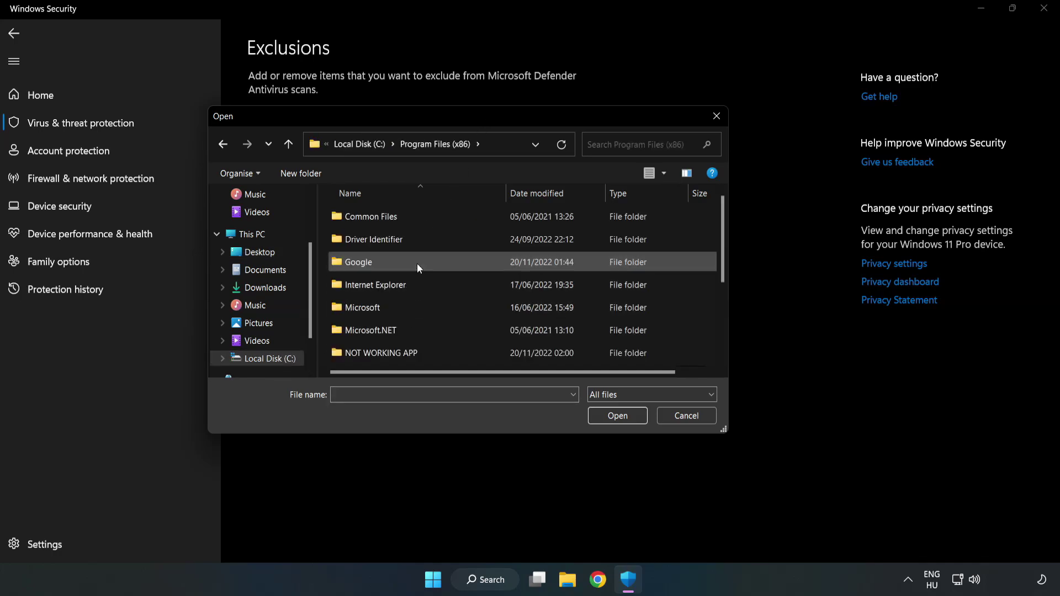
double_click(417, 351)
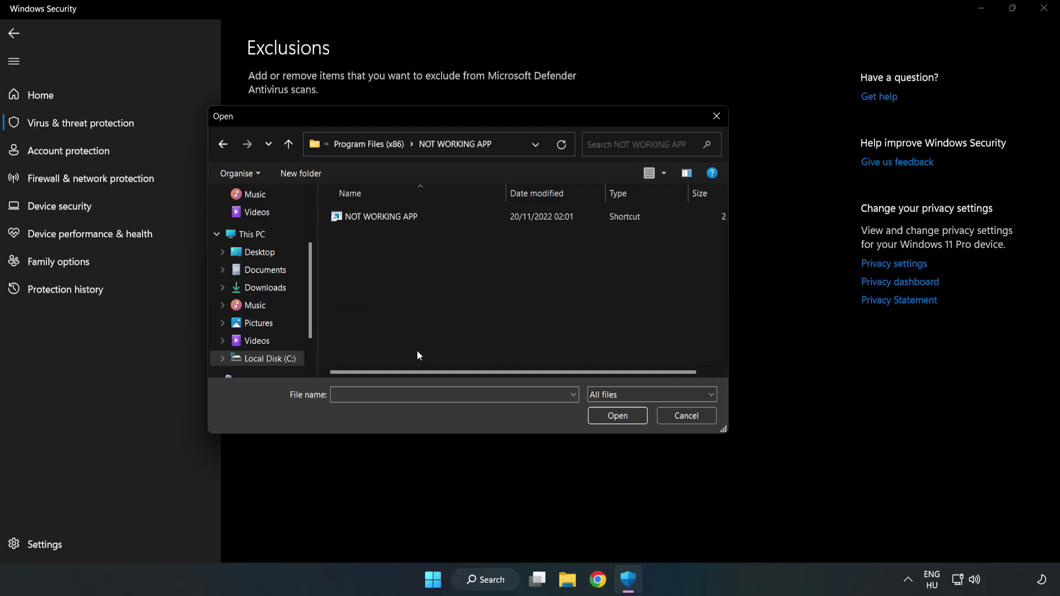
click(372, 216)
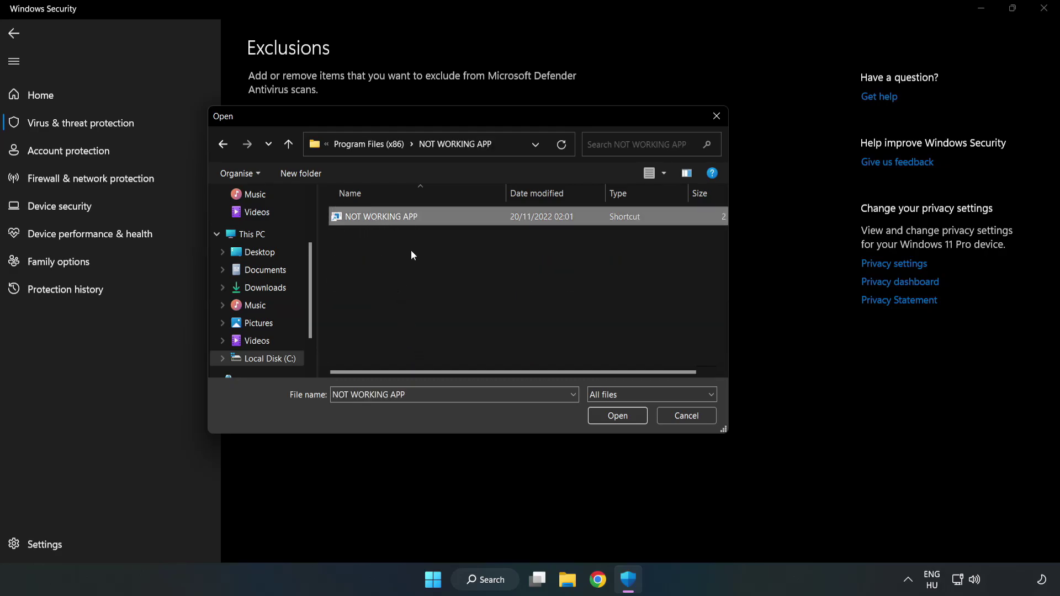
click(612, 420)
click(617, 417)
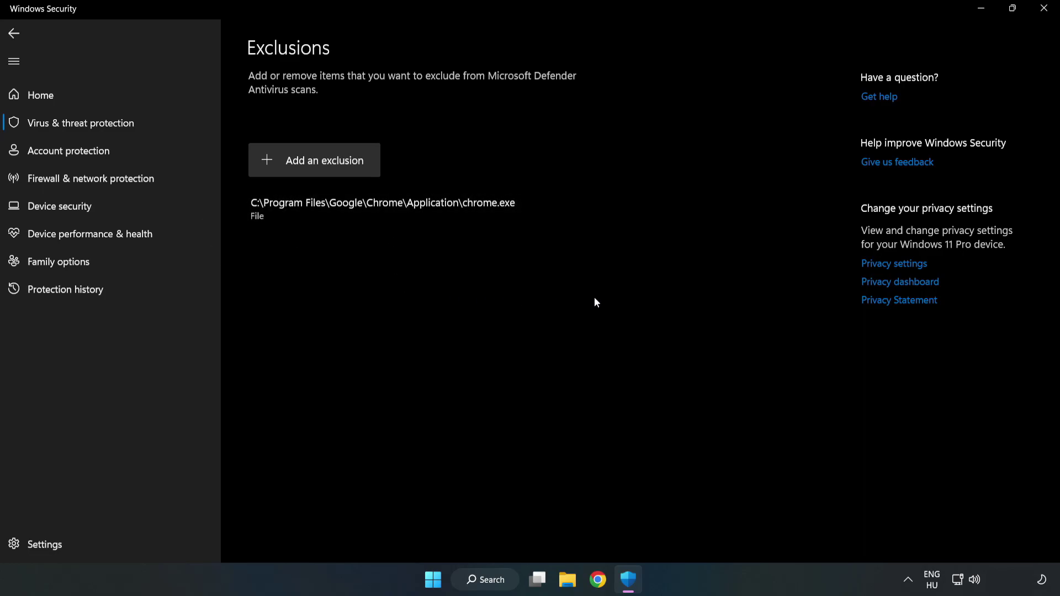
click(1043, 11)
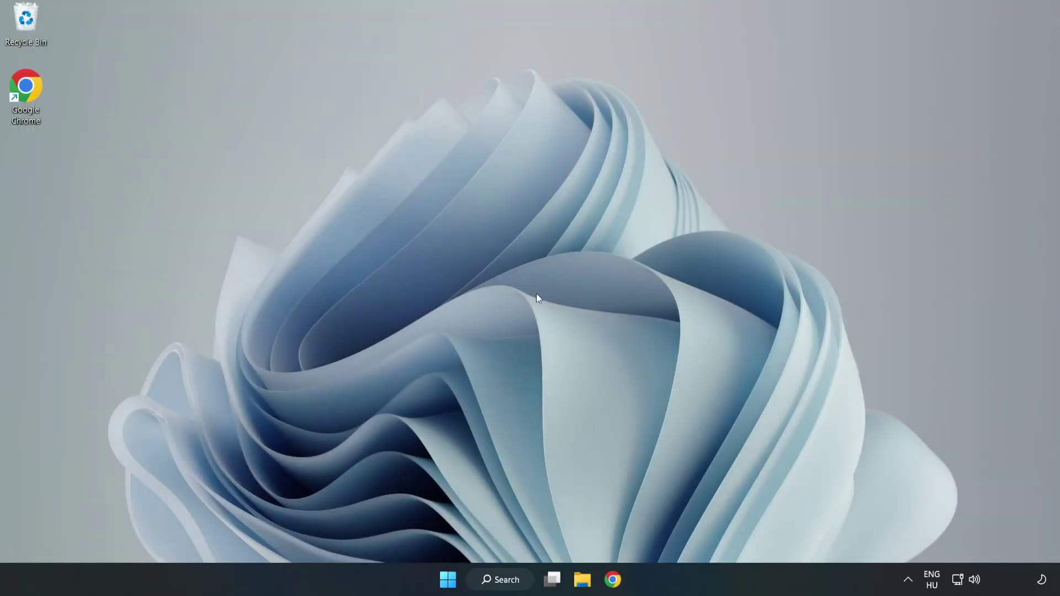
Step: Open the Start menu and show its power options for restarting
click(448, 580)
click(701, 532)
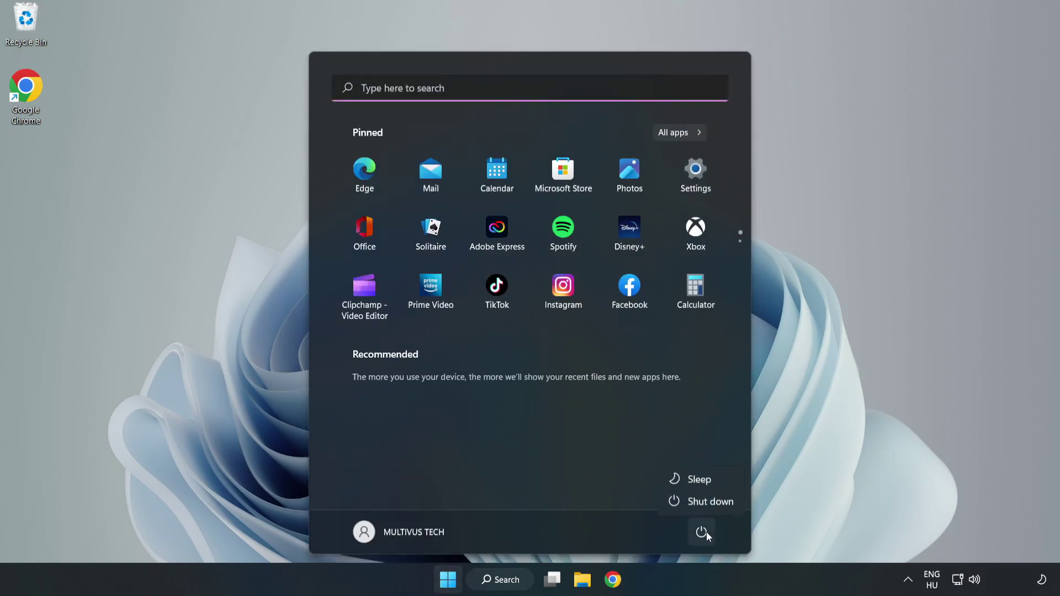